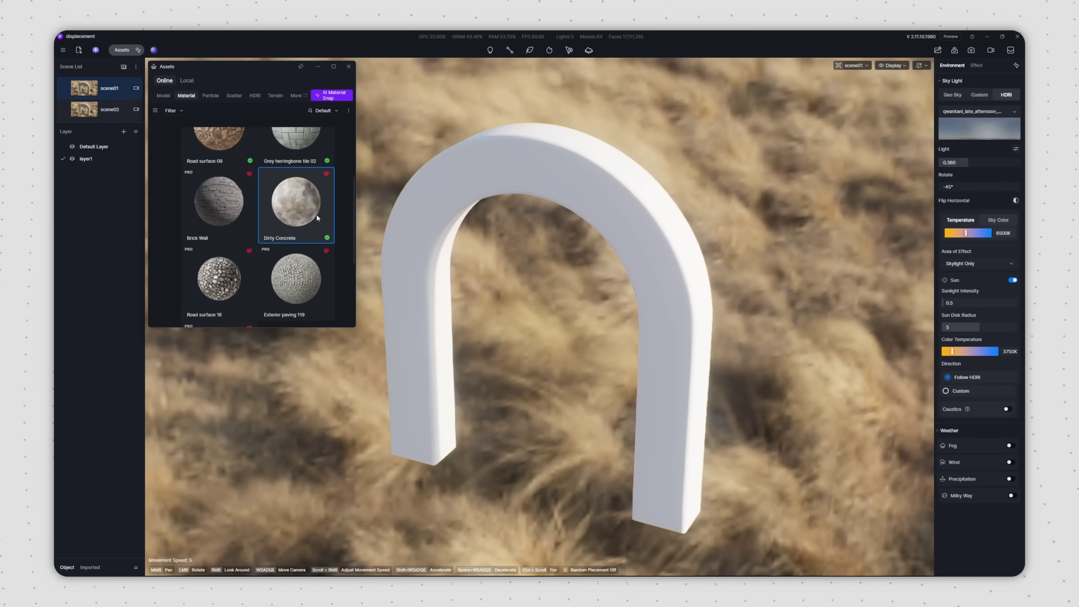
Apply Dirty Concrete to the arch with triplanar mapping and Stretch X at about 1.27.
left_click_drag(317, 214, 532, 164)
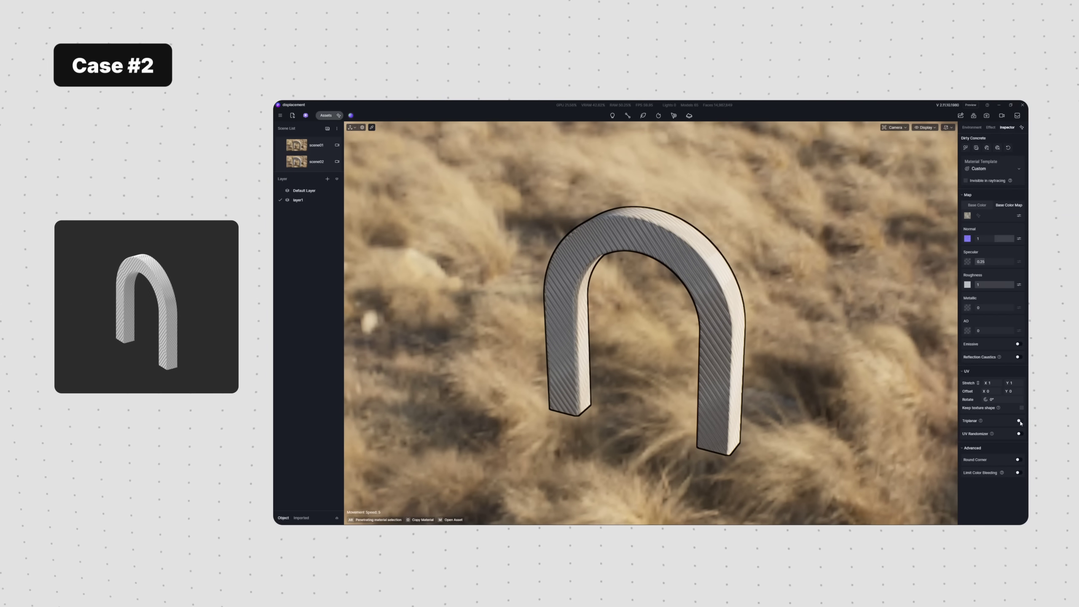
left_click(1020, 421)
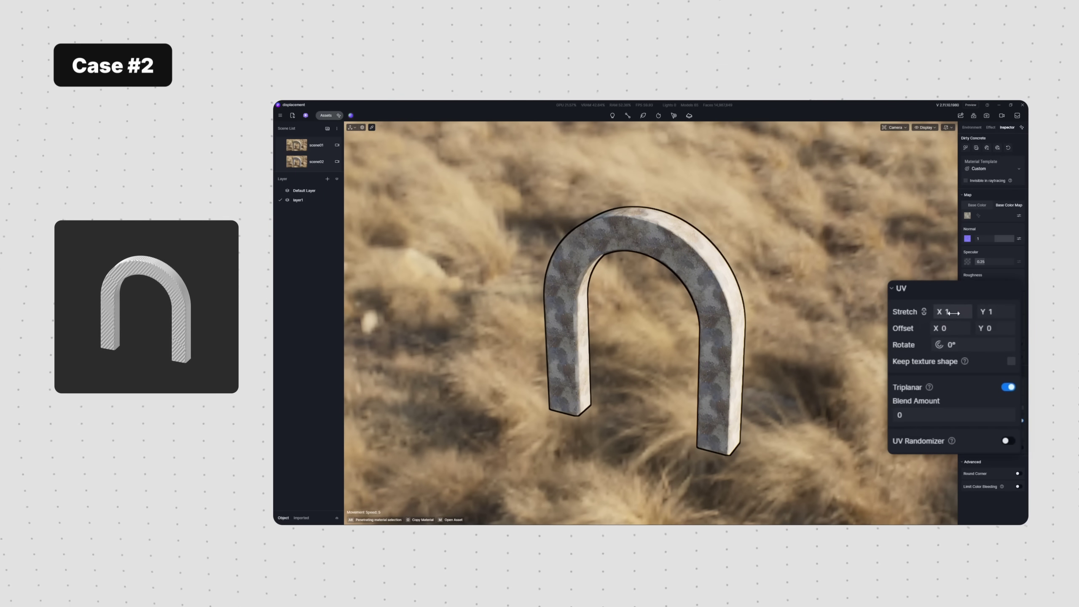
left_click_drag(954, 312, 973, 313)
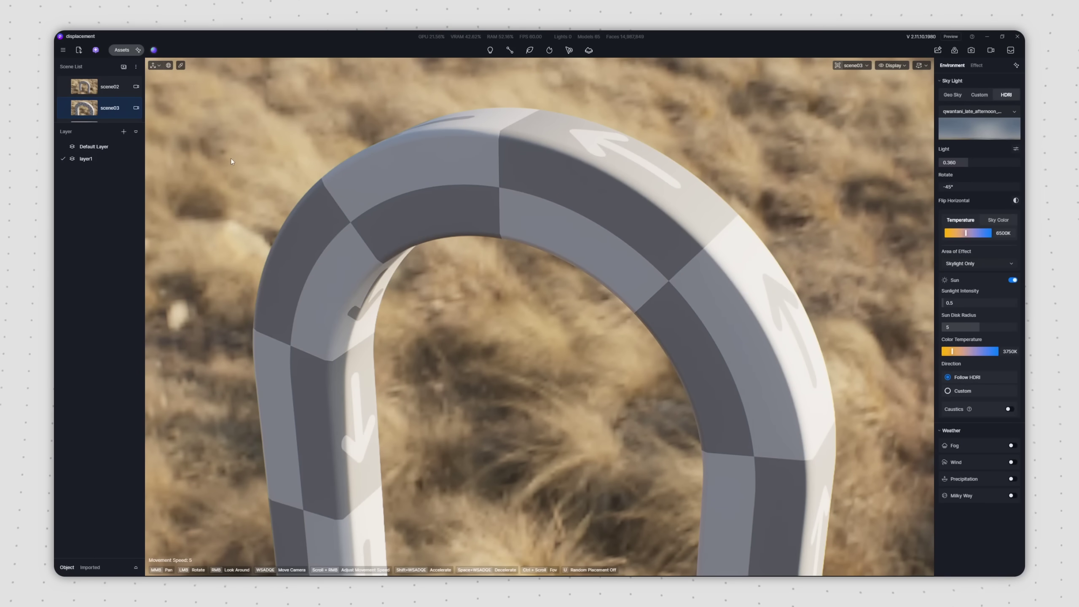
Apply Old Wall Tile 04 to the arch and enable true displacement on its height map.
key("ctrl+shift+a")
left_click_drag(231, 159, 499, 172)
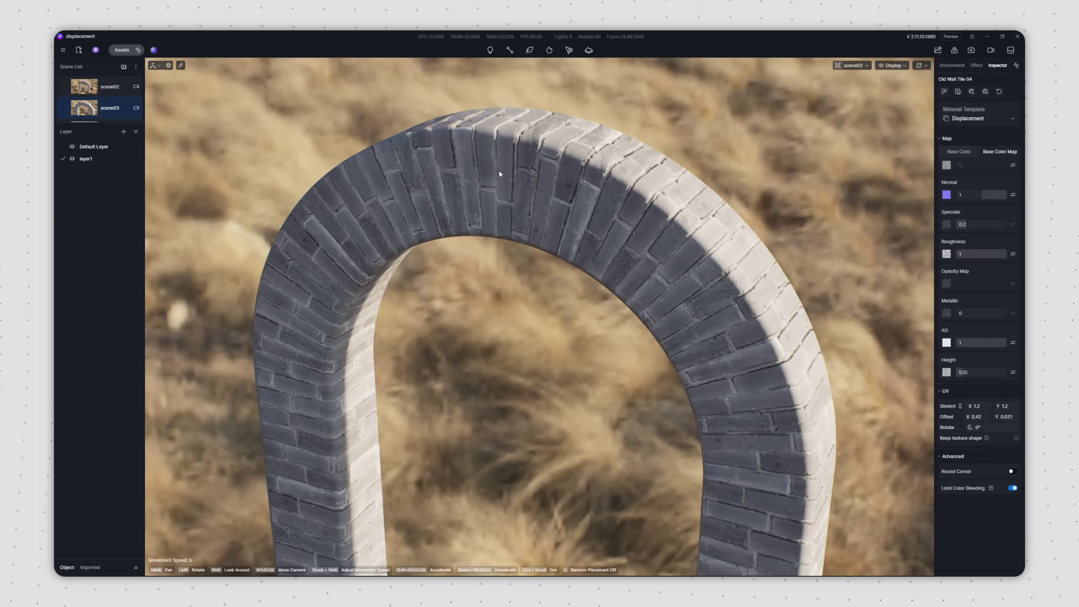
left_click(1013, 372)
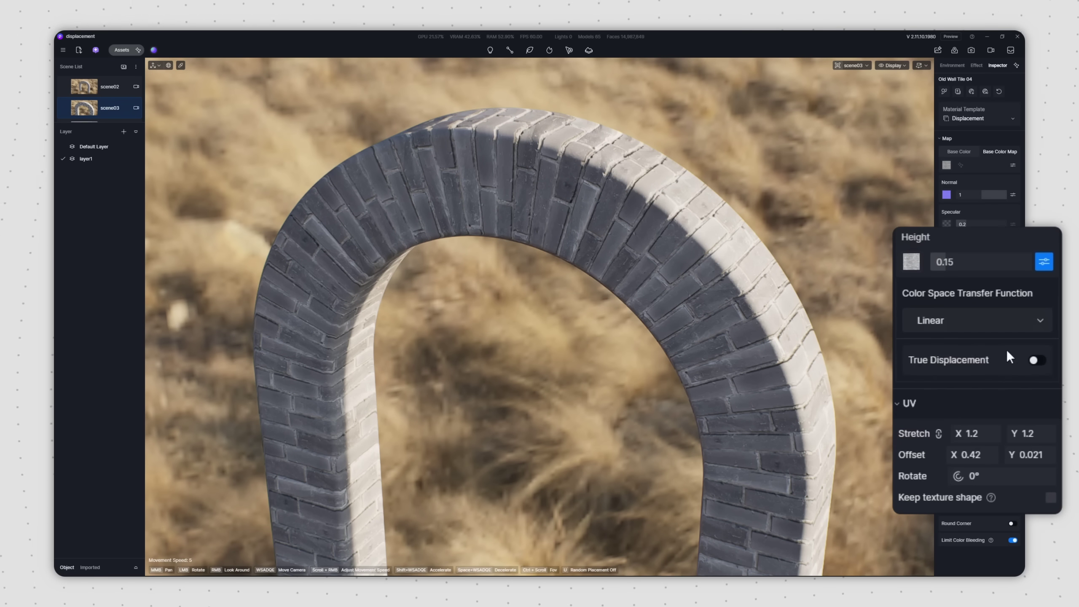
left_click(1038, 360)
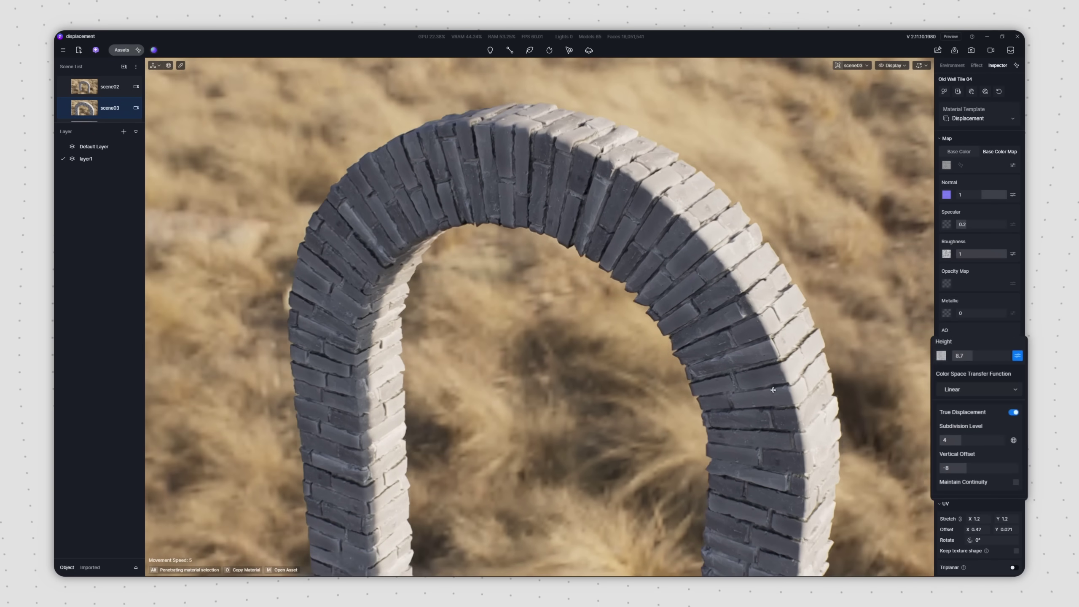
key("d")
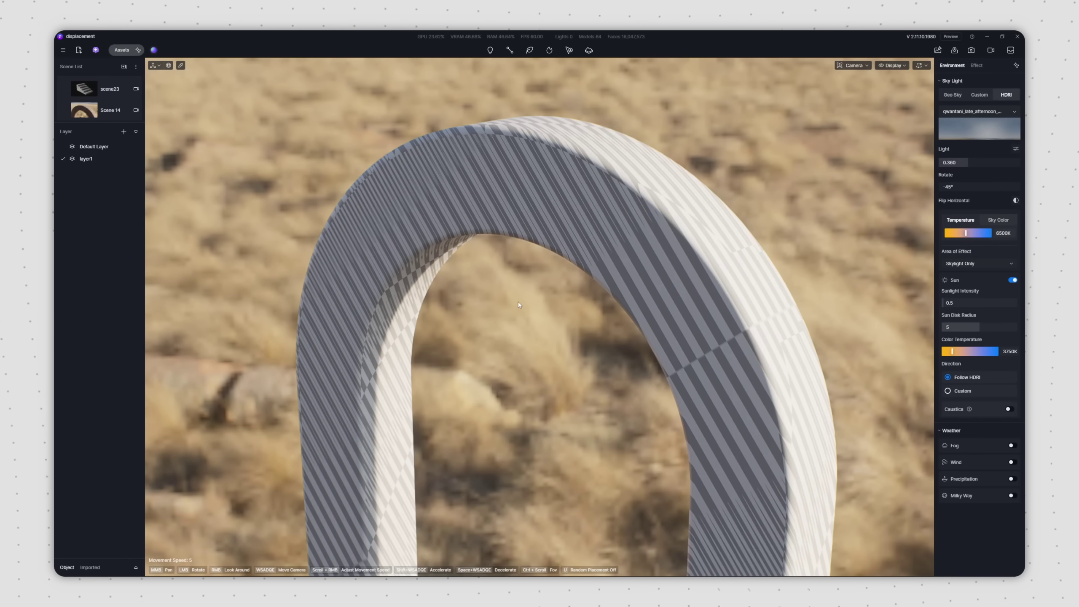
Apply Road surface 09 to the arch with true displacement enabled.
key("a")
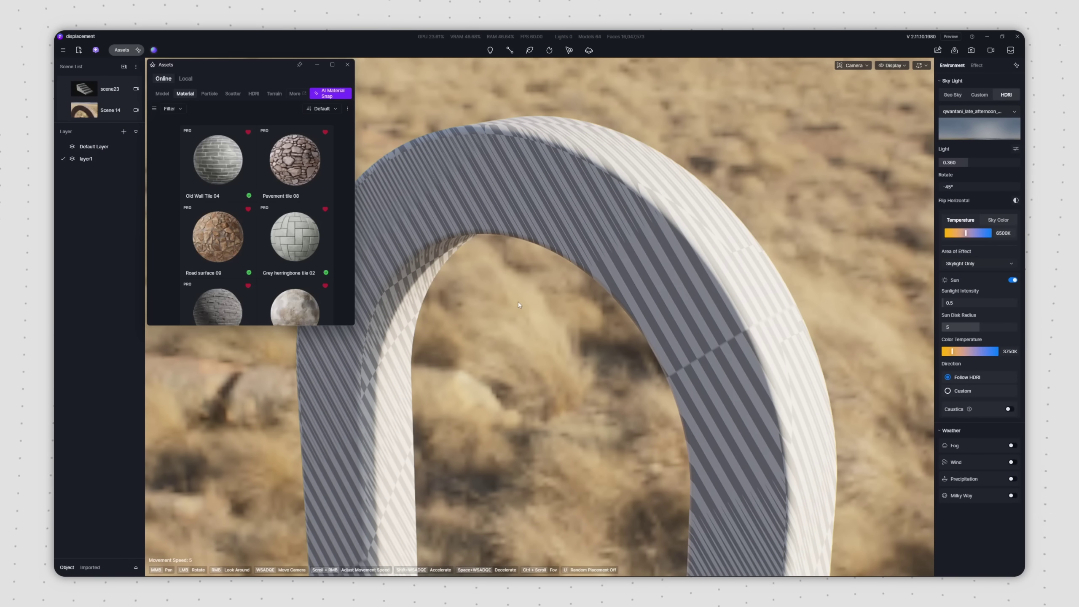
left_click_drag(239, 254, 457, 181)
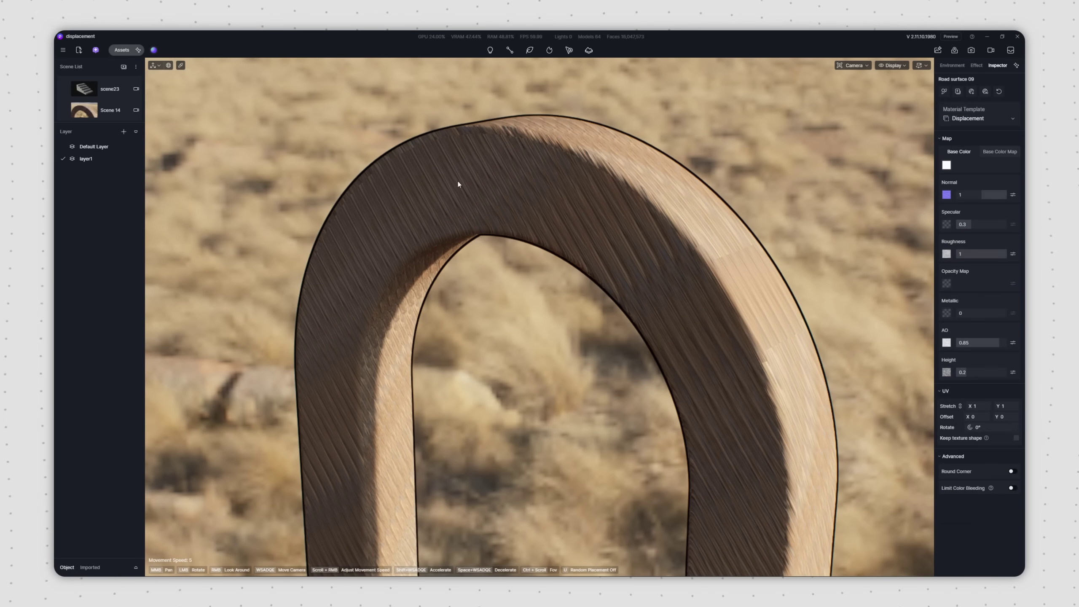
left_click(1013, 376)
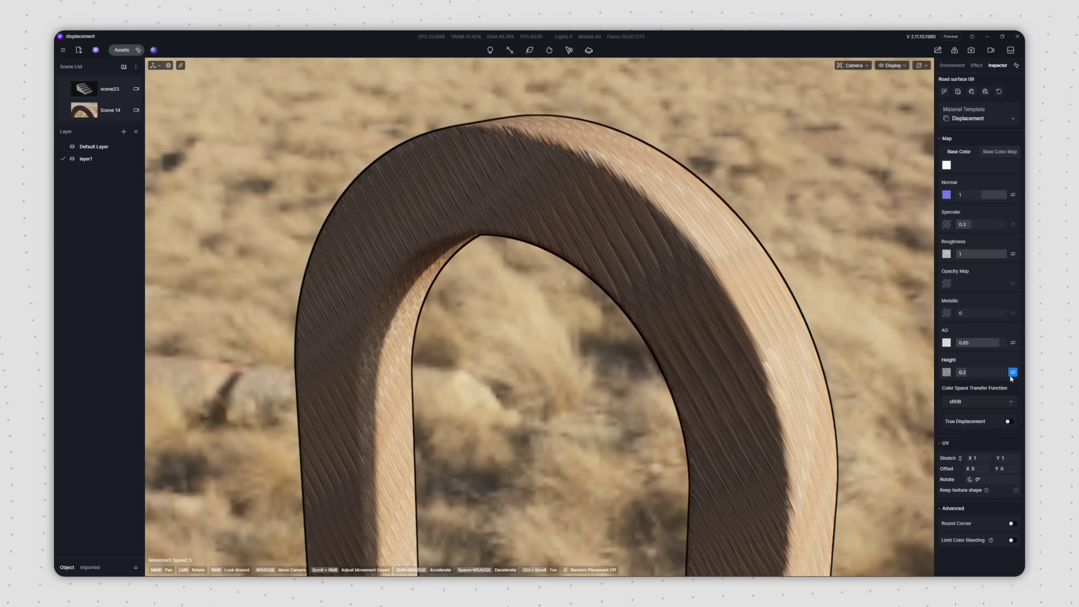
left_click(1010, 421)
Turn on triplanar mapping for the stone and set Stretch to about 0.88.
scroll(1012, 423, "down", 2)
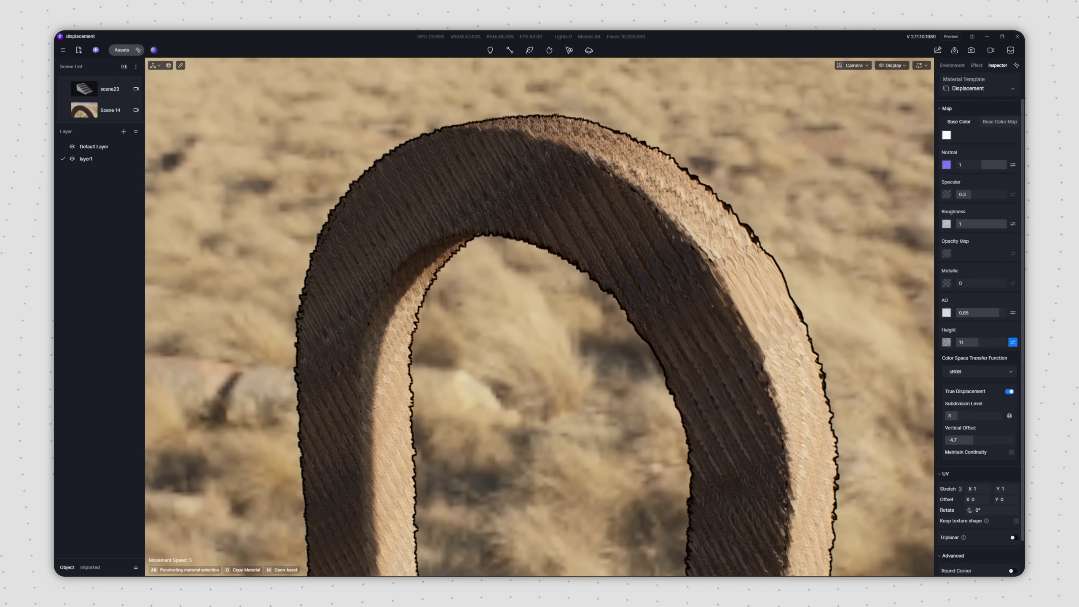
left_click(1013, 497)
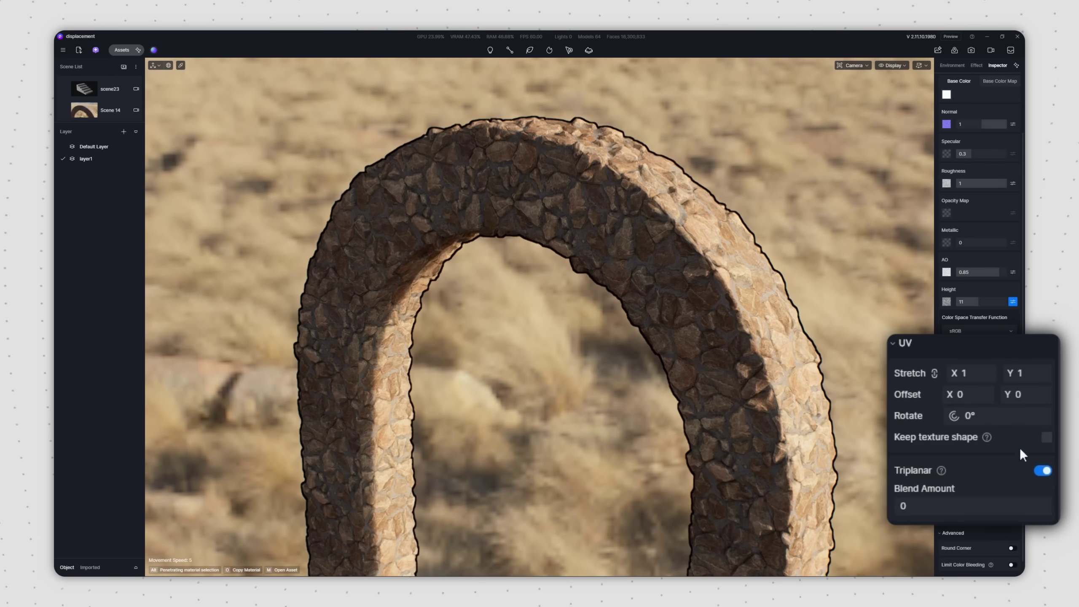
mouse_move(975, 377)
left_mouse_down()
mouse_move(952, 377)
mouse_move(973, 376)
left_mouse_up()
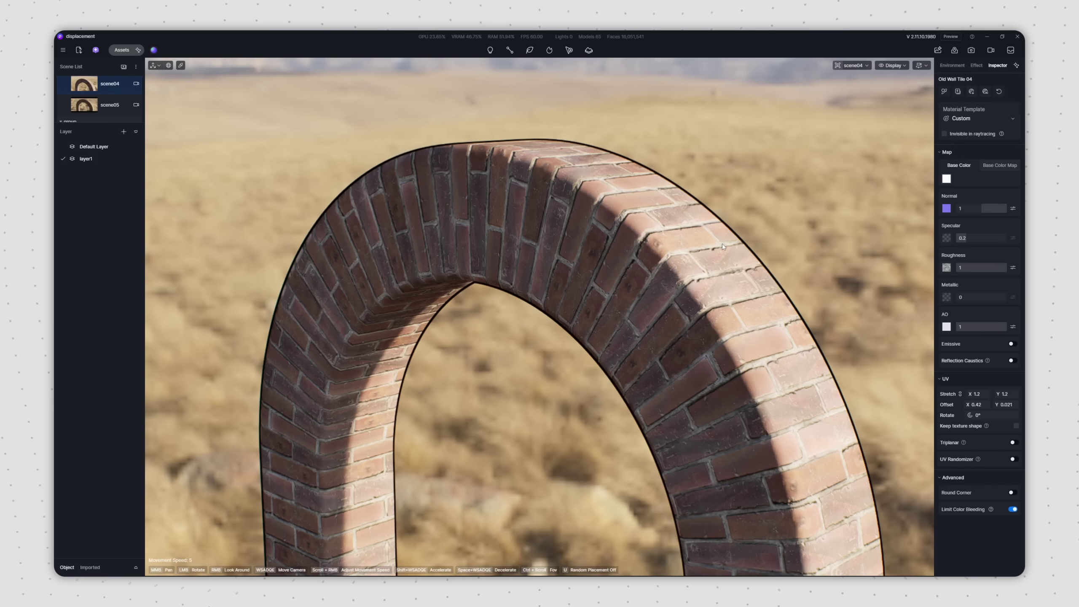
Switch the brick material to the Displacement template, paste a height map, and enable true displacement.
left_click(975, 118)
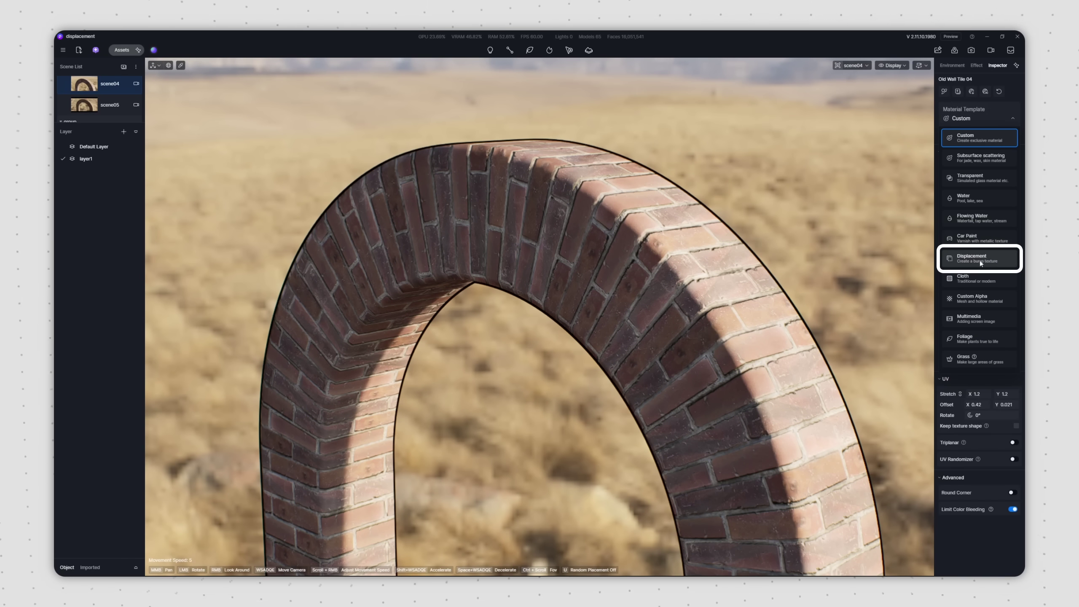
left_click(952, 260)
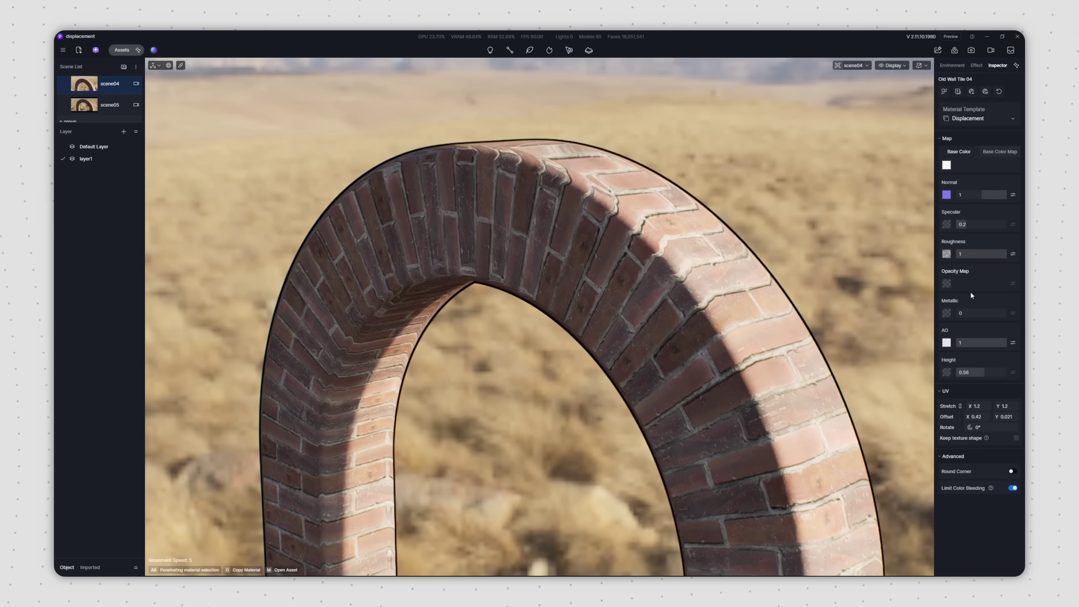
left_click(948, 373)
left_click(959, 424)
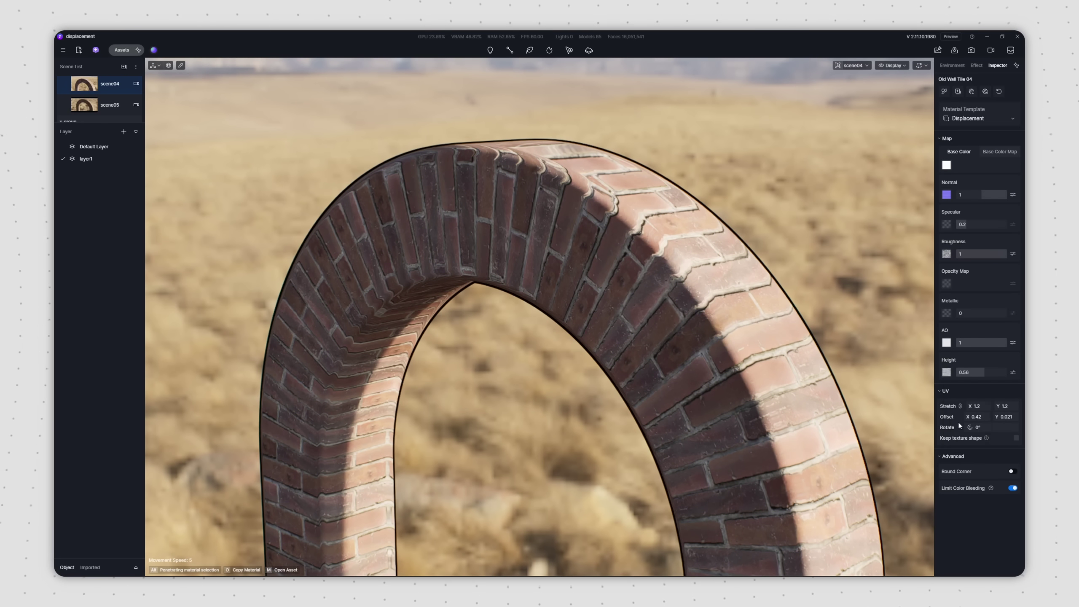
left_click(1013, 373)
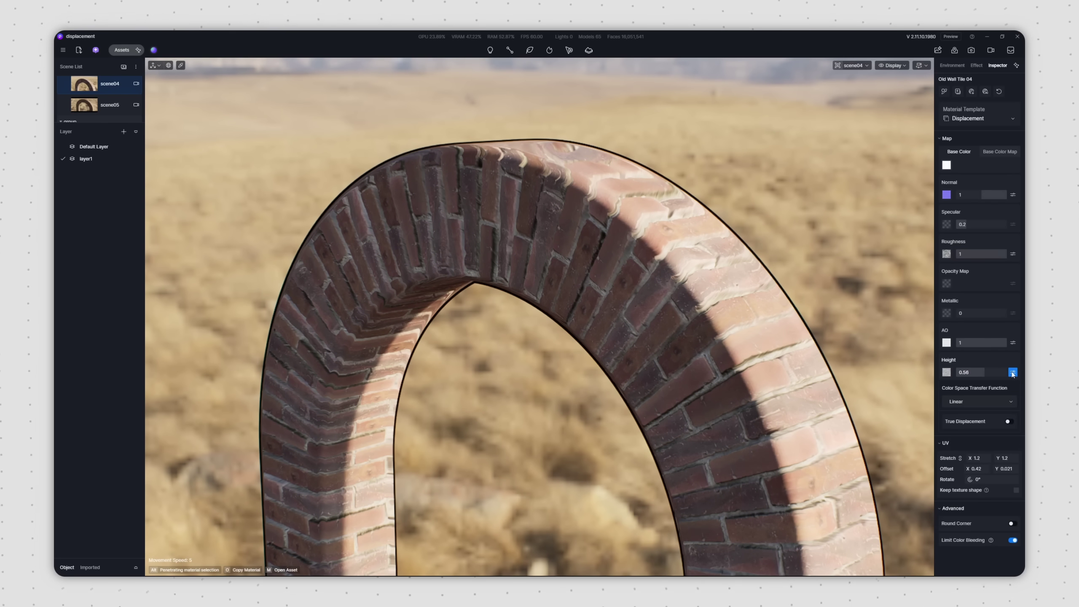
left_click(1009, 422)
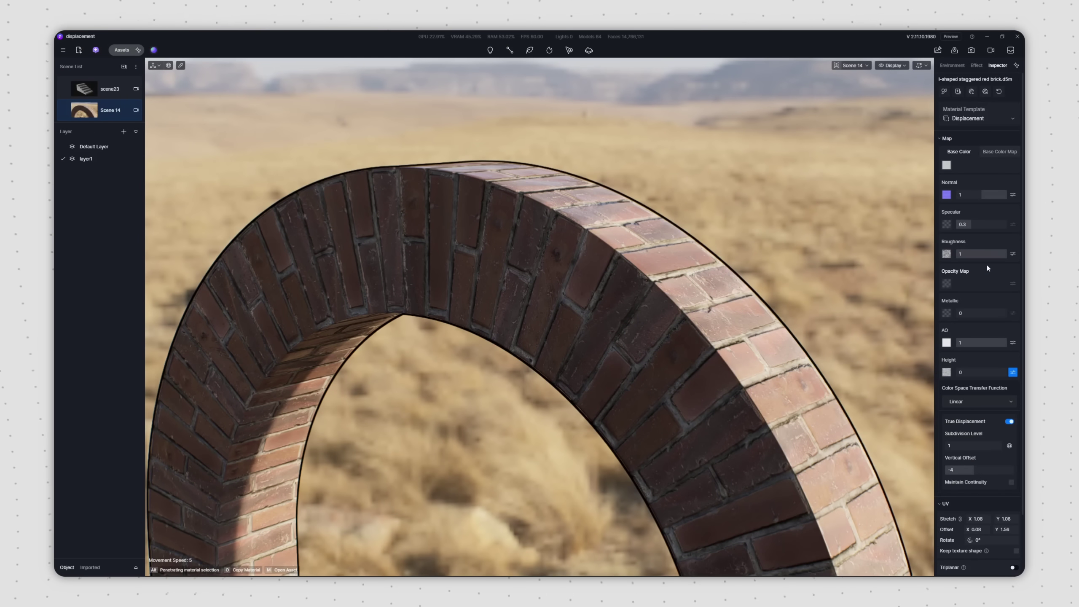
Inspect the arch mesh by toggling between wireframe and shaded views.
key("alt+1")
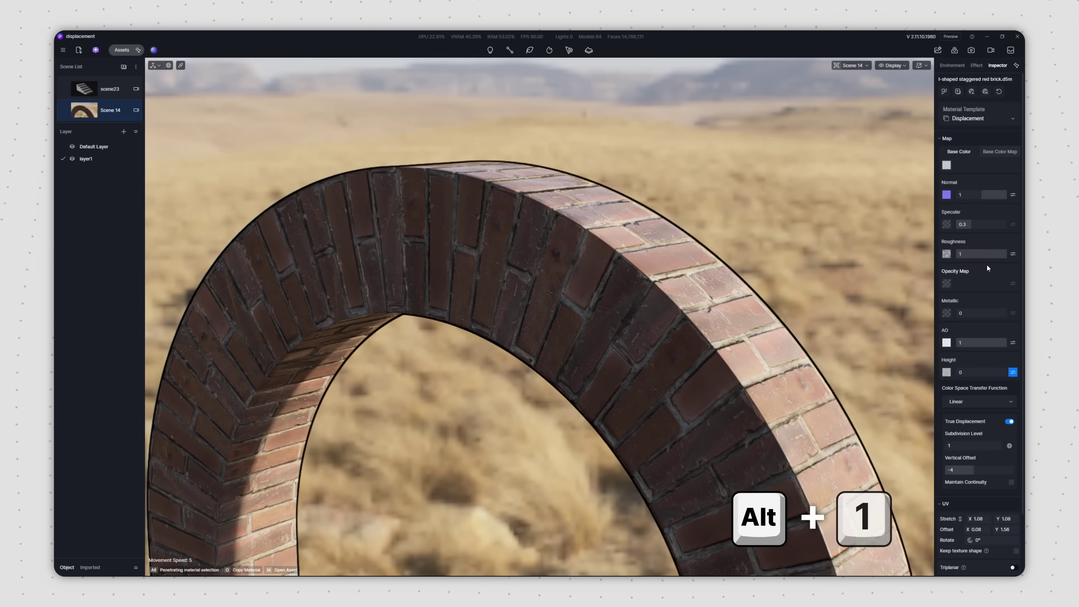
key("alt+2")
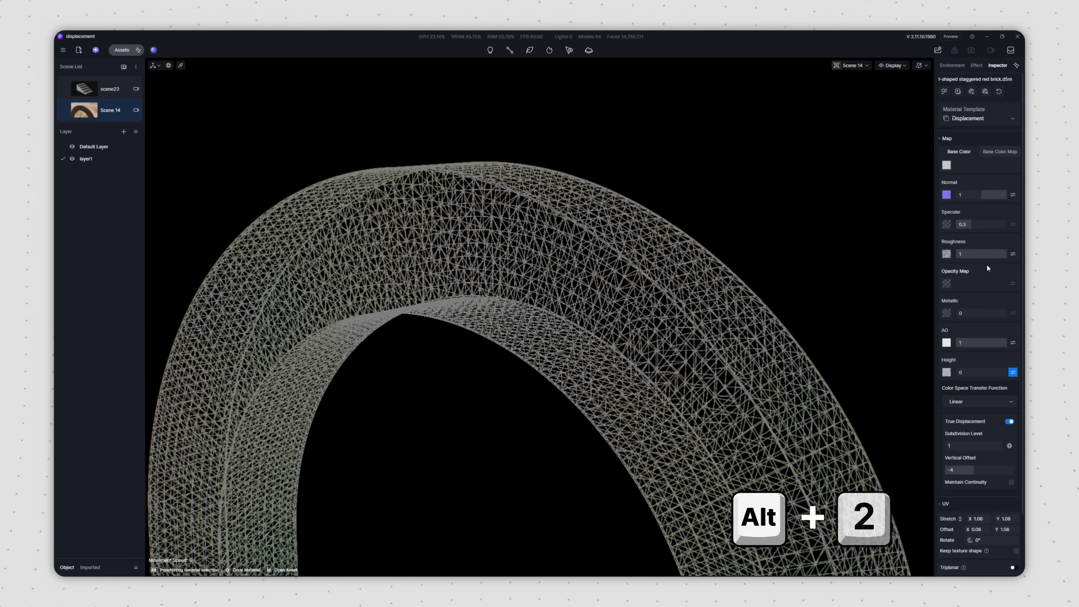
key("alt+3")
key("alt+2")
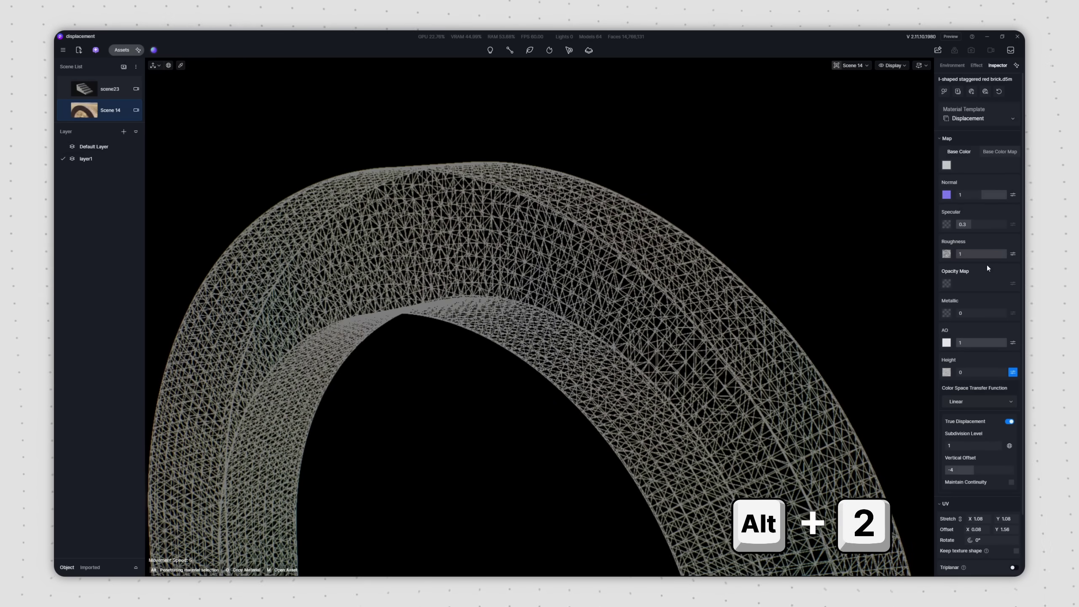
key("q")
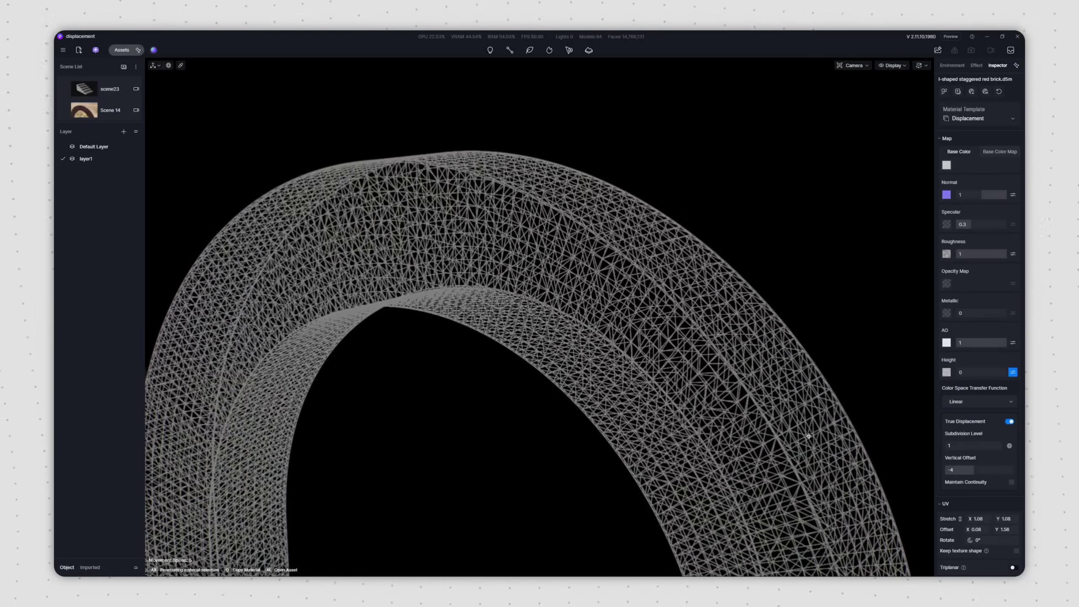
key("alt+3")
Set Subdivision Level to 4 and bring the displacement height back up to 8.8.
left_click_drag(958, 372, 981, 372)
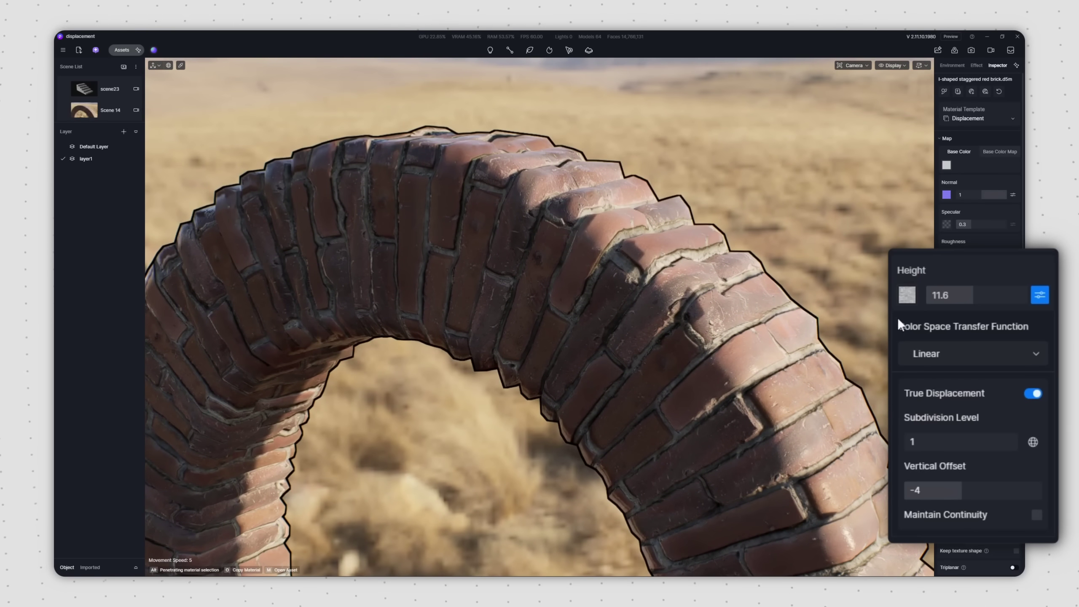
left_click_drag(968, 295, 914, 294)
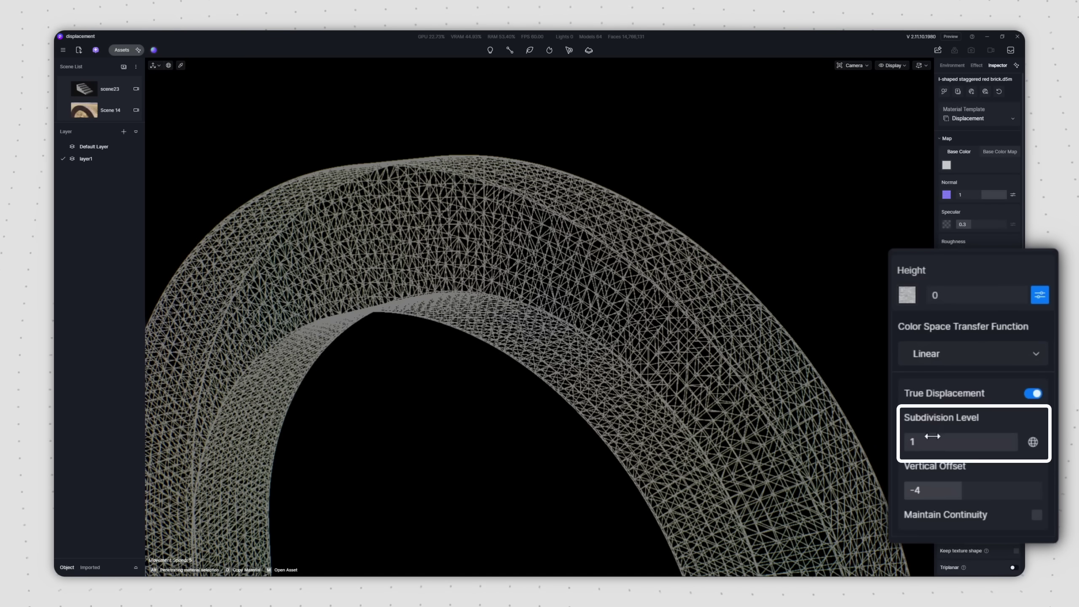
left_click_drag(933, 439, 964, 441)
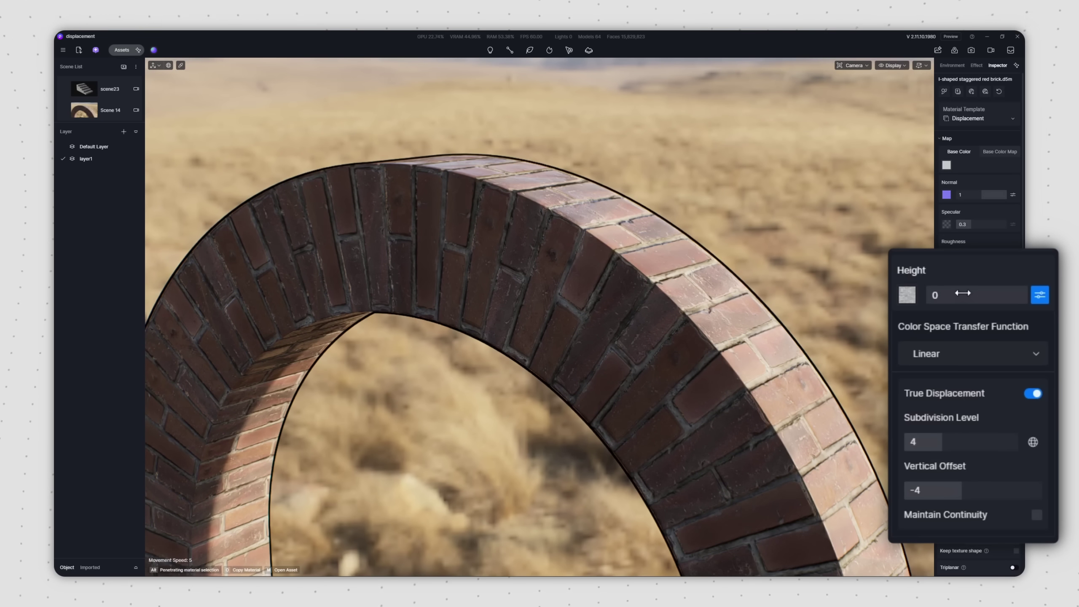
left_click_drag(957, 294, 999, 291)
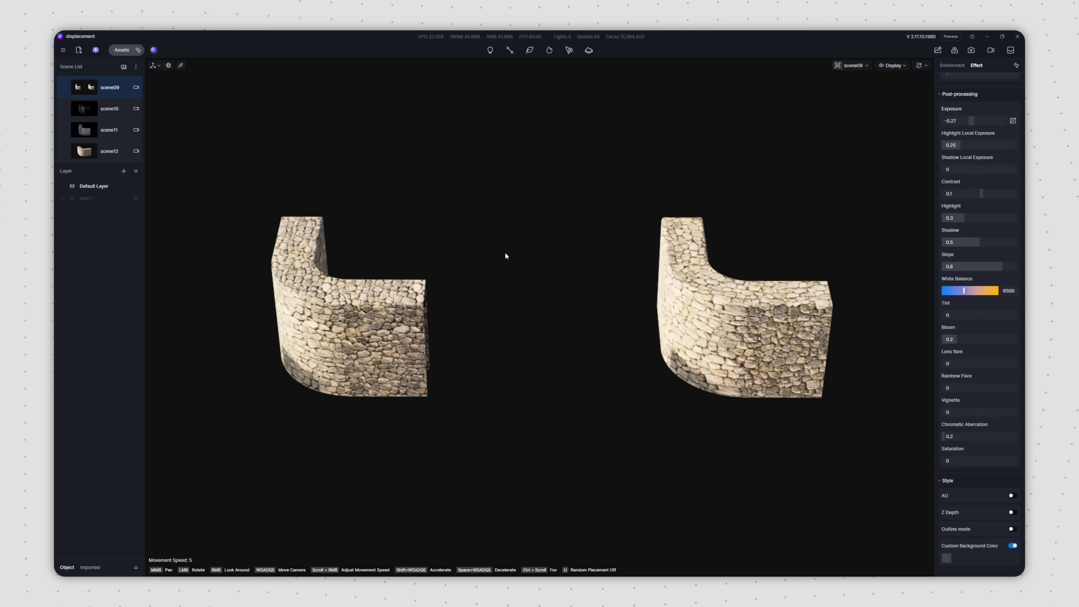
Set the curved wall's displacement height to 10.6 and vertical offset to -8.2 in wireframe view.
key("F2")
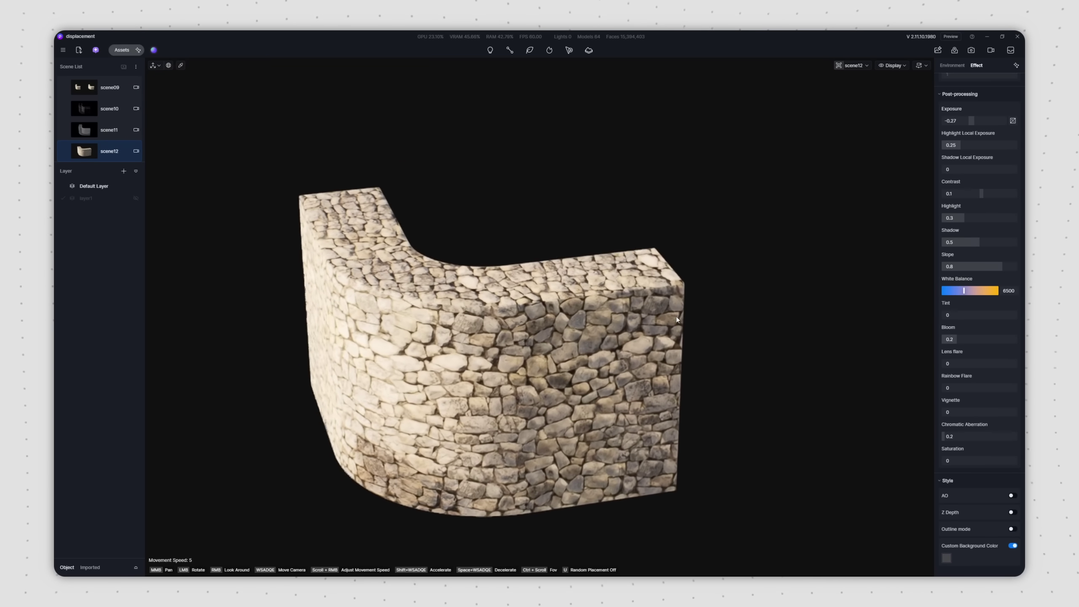
left_click(677, 320)
left_click_drag(959, 372, 990, 372)
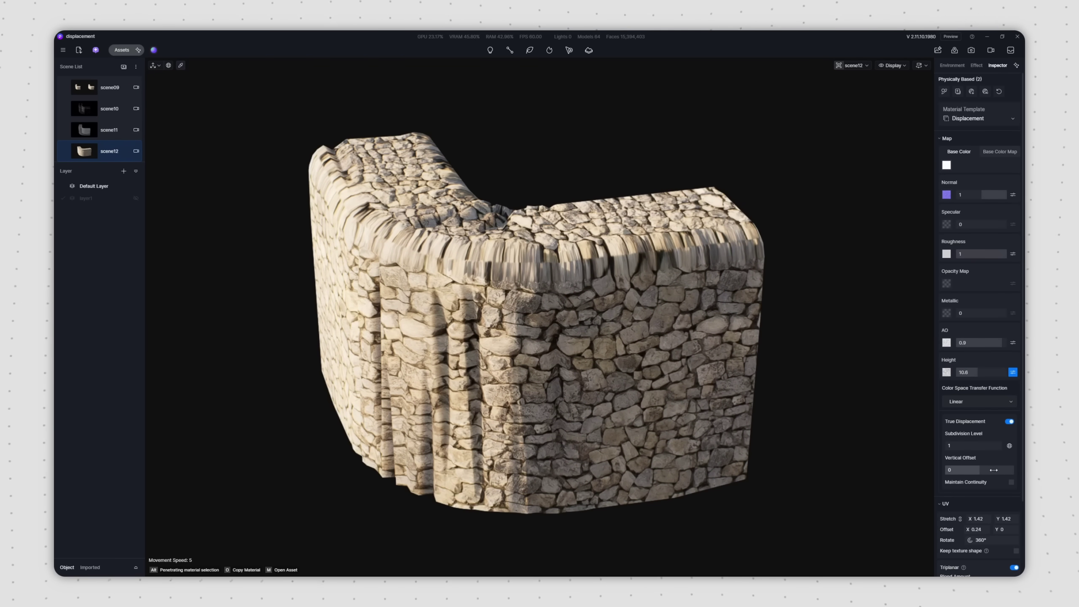
left_click_drag(994, 469, 981, 470)
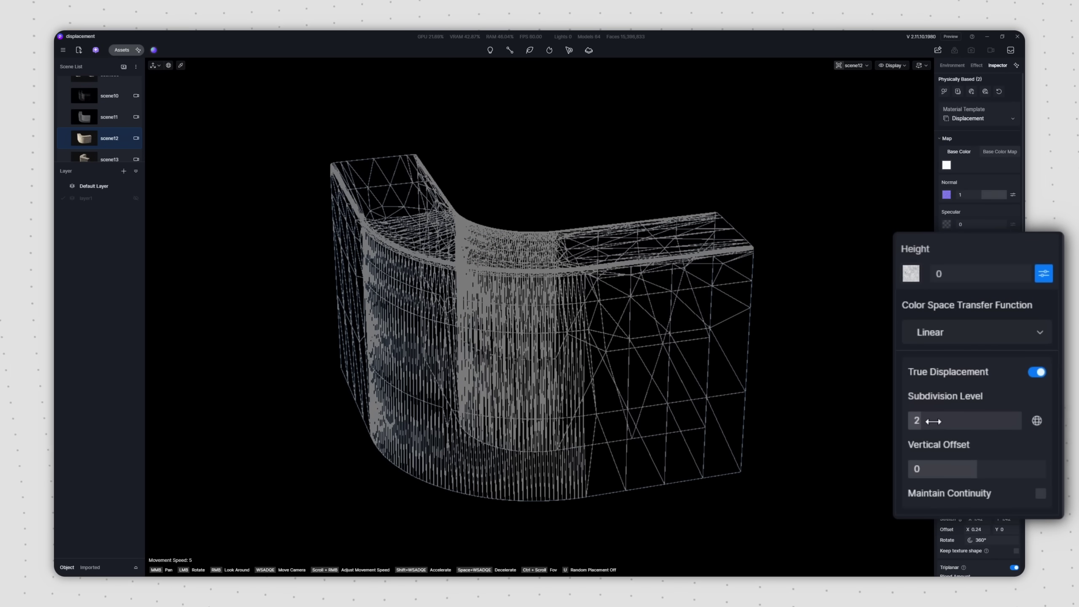
Replace subdivision with Remesh level 4, then set height 10.1 and vertical offset -8.2.
left_click_drag(934, 421, 912, 421)
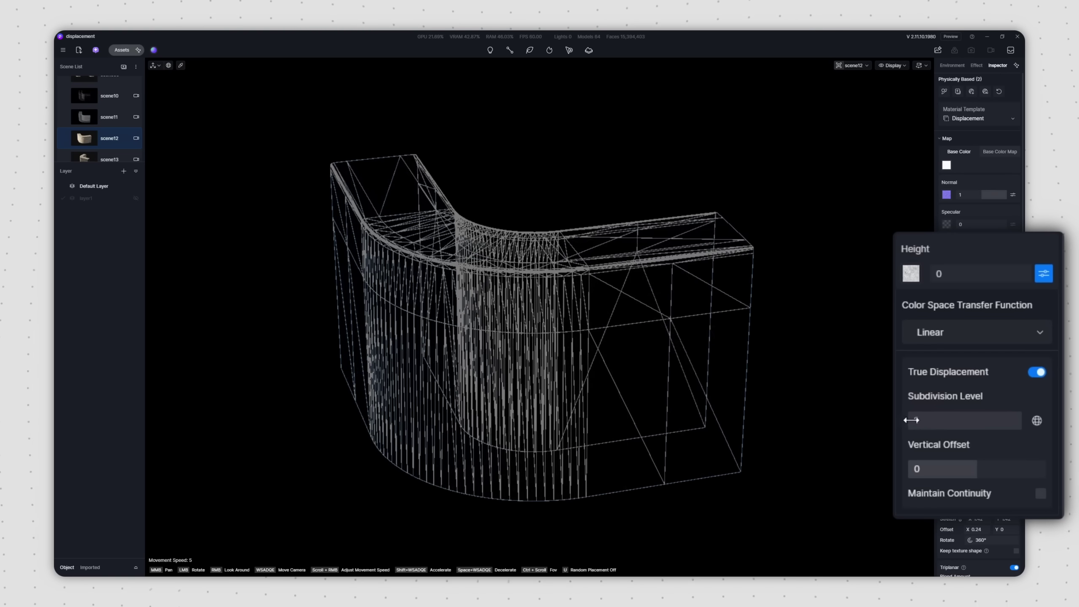
left_click(1037, 421)
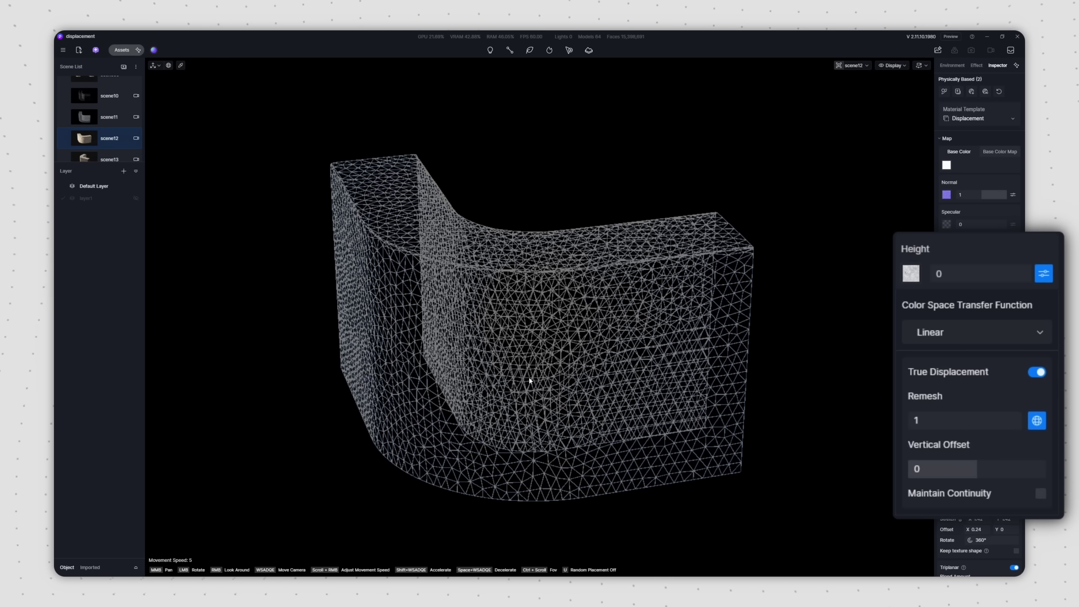
left_click_drag(925, 419, 969, 418)
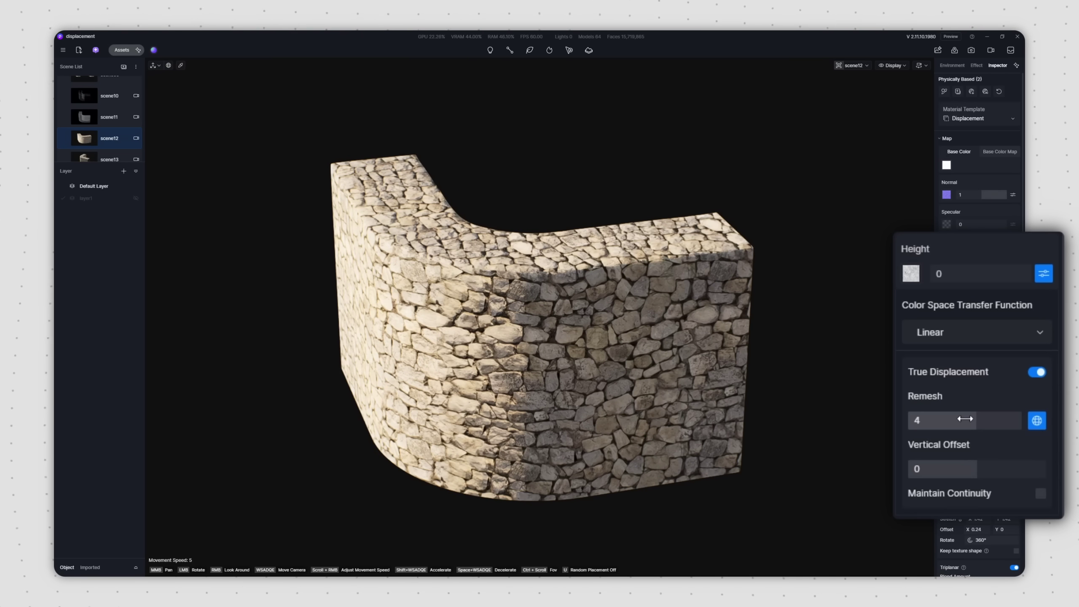
left_click_drag(950, 275, 997, 276)
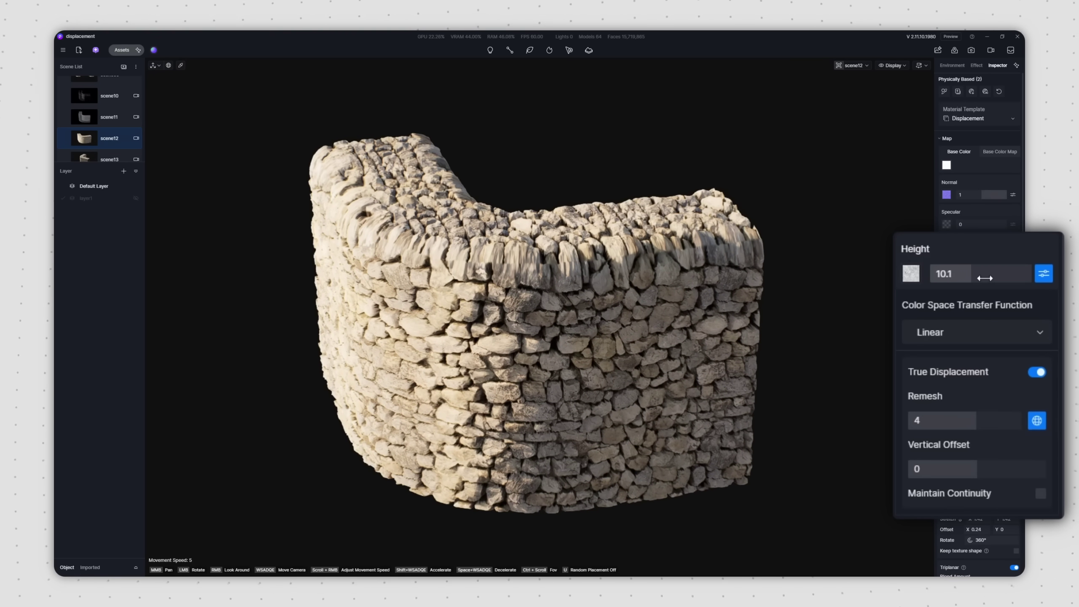
left_click_drag(1017, 468, 995, 465)
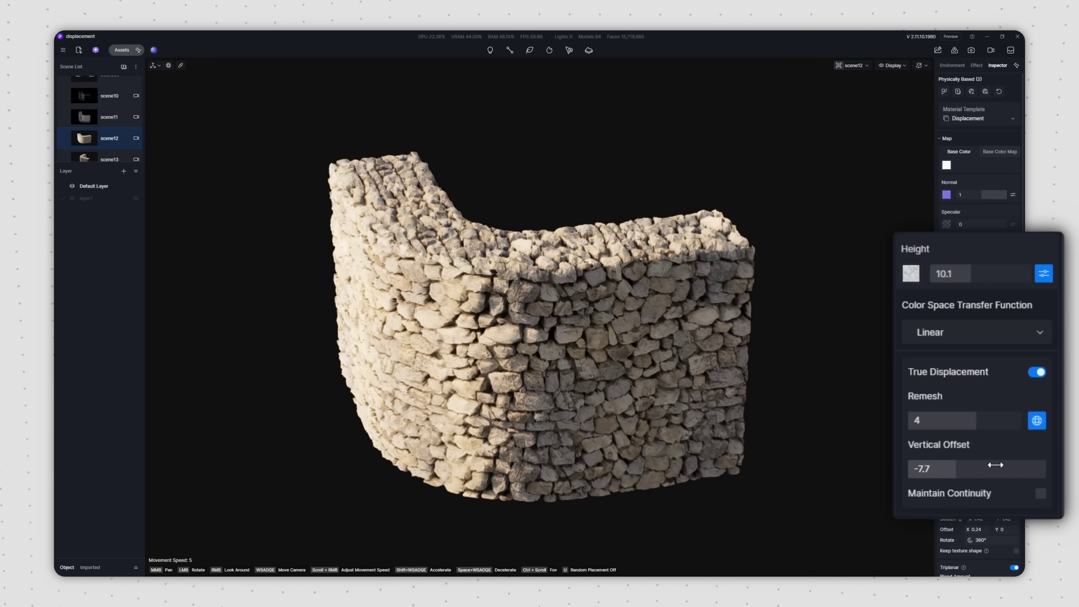
left_click_drag(660, 377, 672, 356)
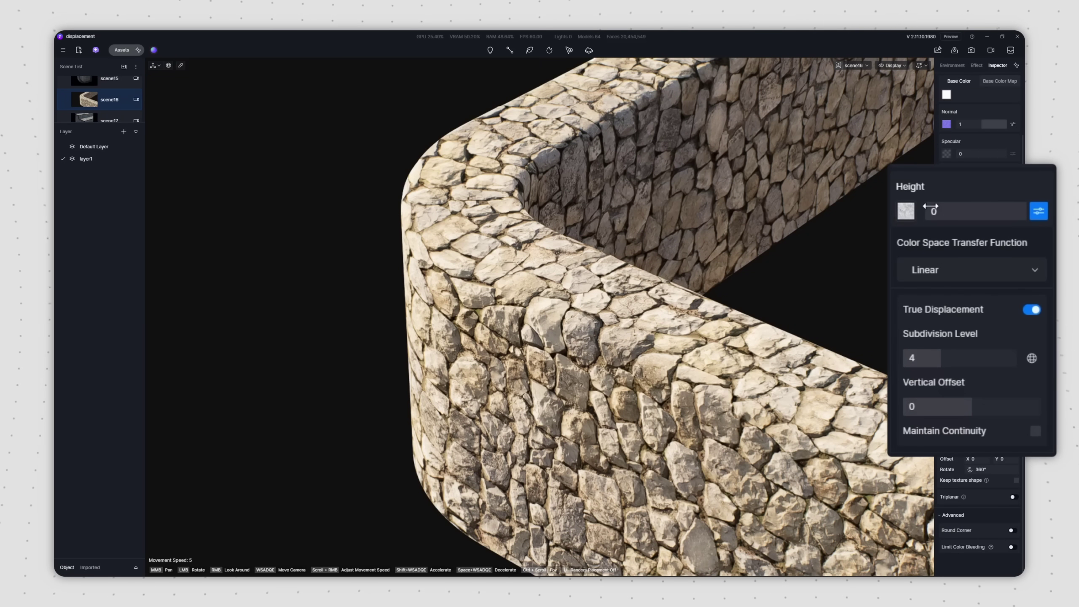
Set the long wall to height 10.1, offset -8.5, and the cobblestone path to height 9.7.
left_click_drag(931, 207, 972, 204)
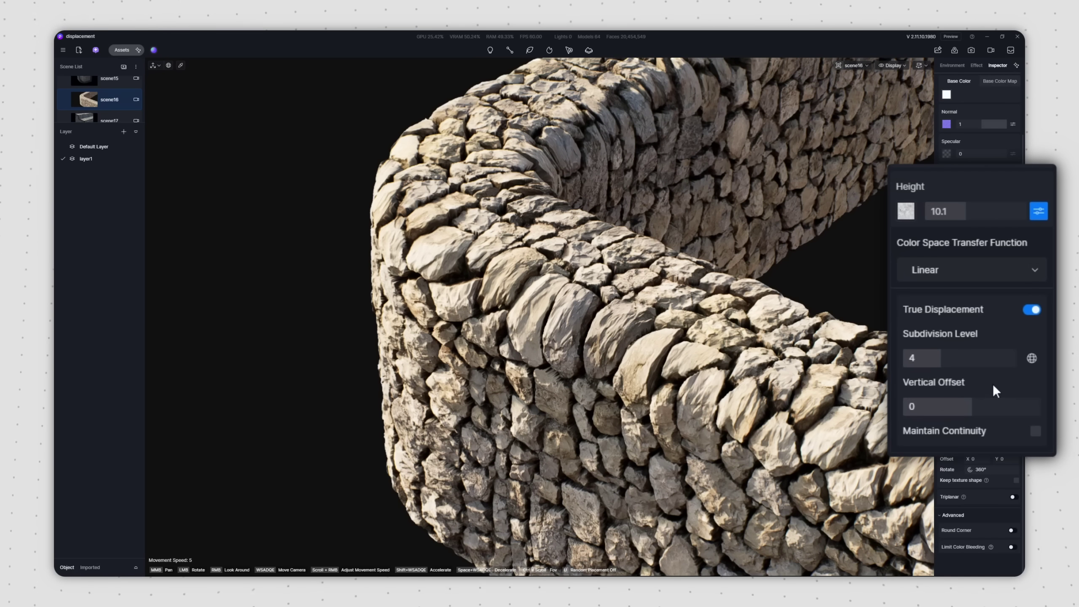
left_click_drag(989, 403, 966, 404)
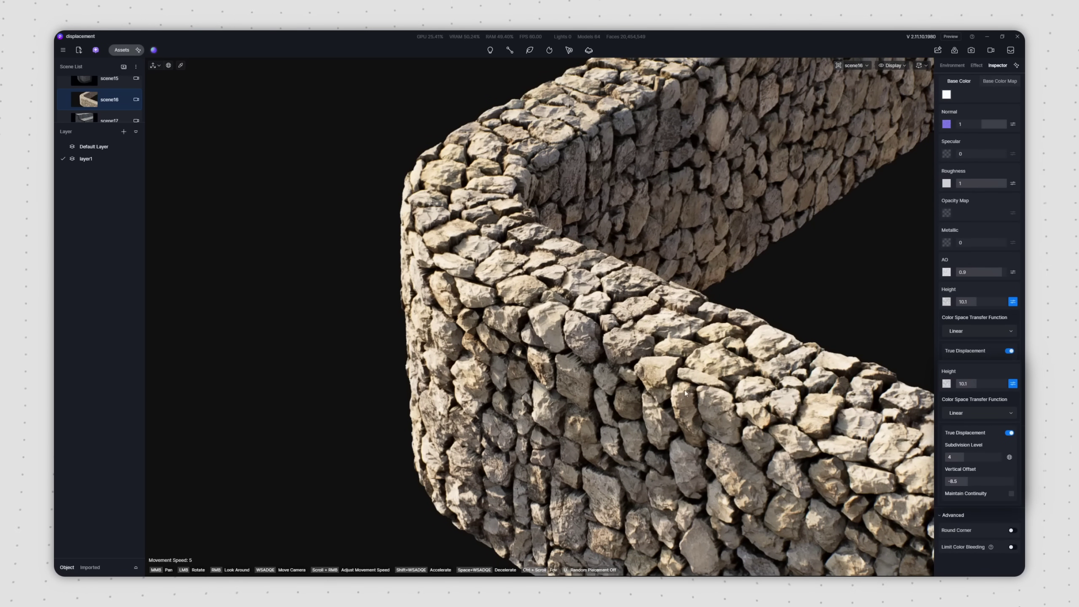
key("a")
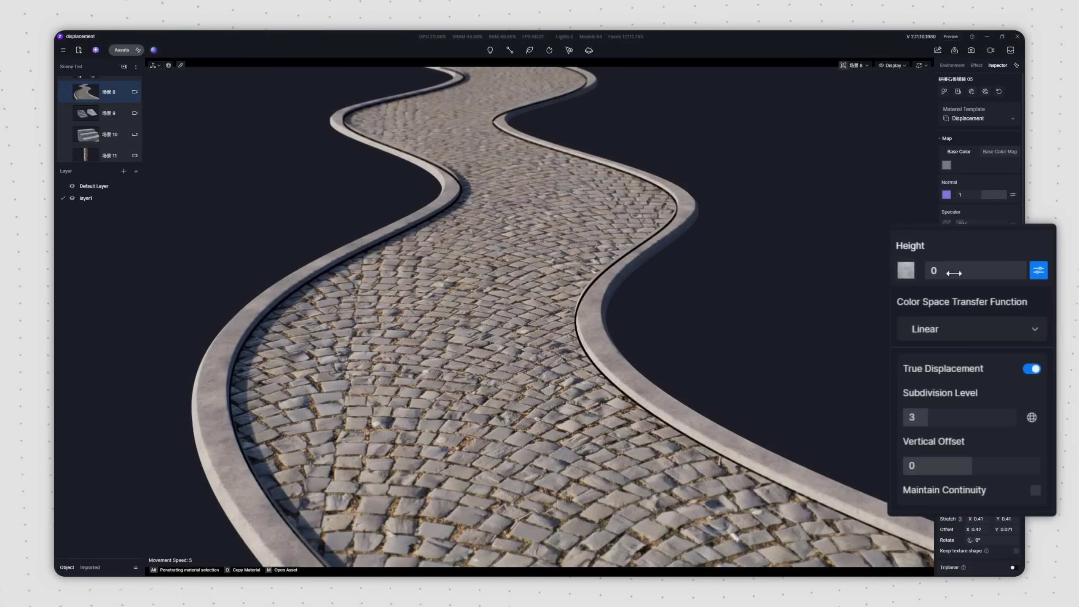
left_click_drag(969, 373, 985, 374)
left_click_drag(983, 274, 994, 274)
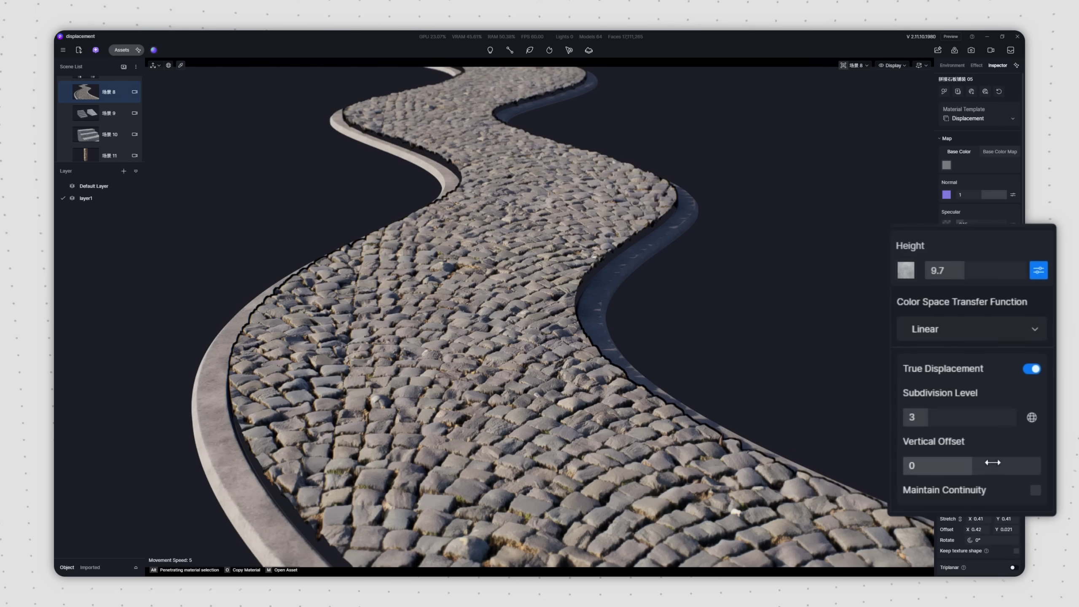
Set the cobblestone path's vertical offset to -4.9.
left_click_drag(995, 464, 971, 465)
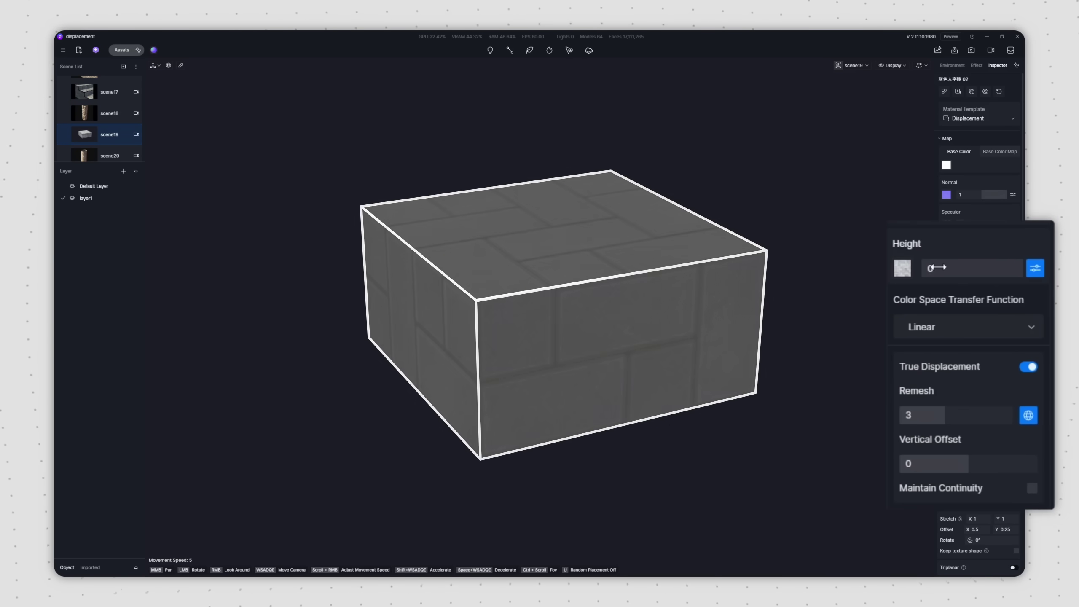
Set the brick box's height to 8.6, enable Maintain Continuity, and offset it to -4.9.
left_click_drag(964, 371, 985, 372)
left_click_drag(979, 269, 976, 271)
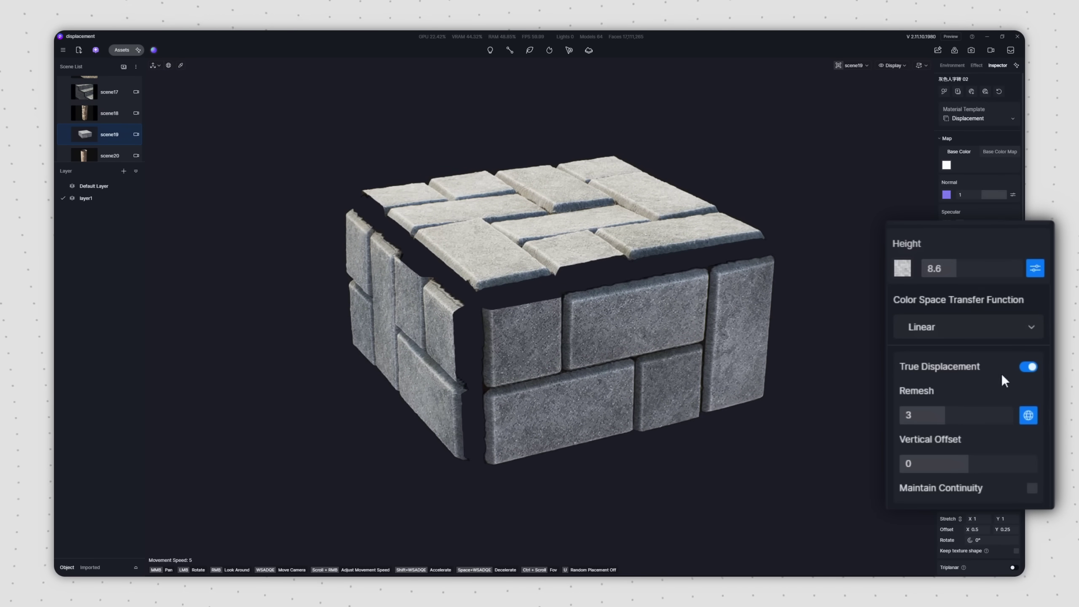
left_click(1032, 489)
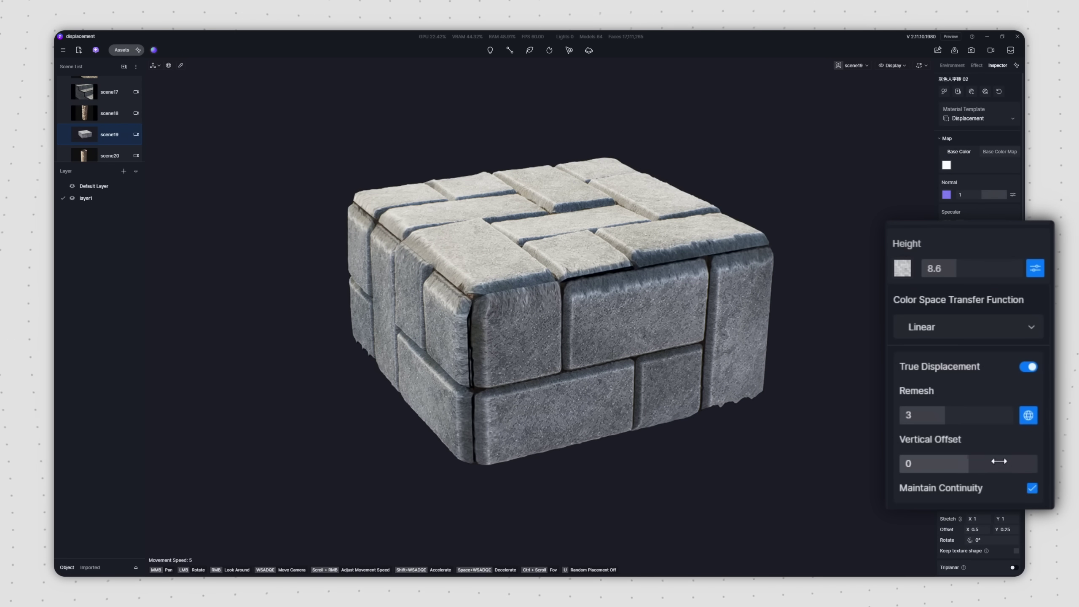
left_click_drag(995, 464, 988, 468)
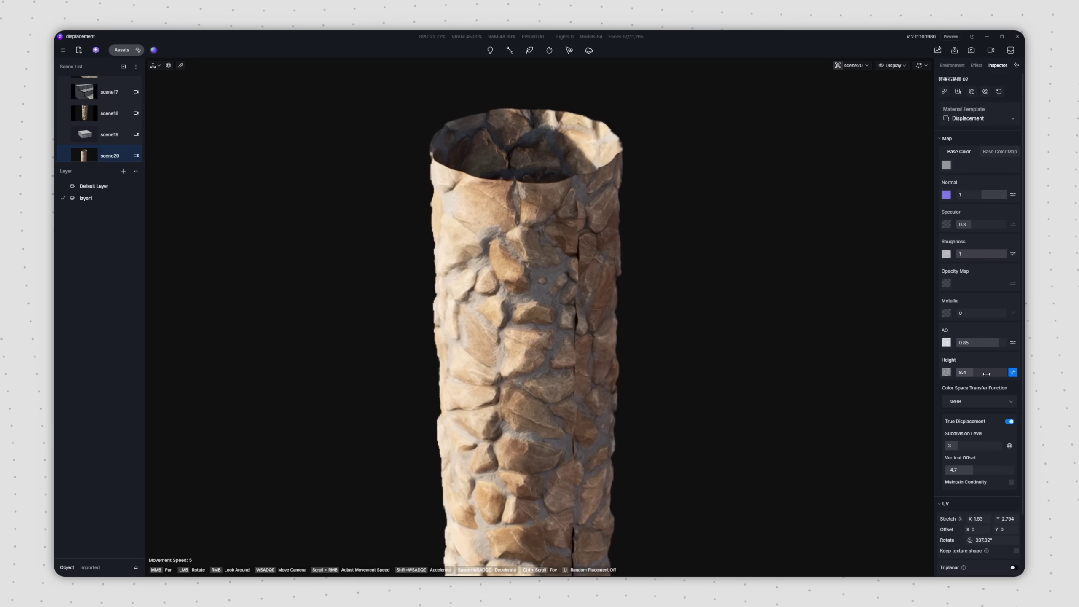
Raise the stone column's displacement height to 14.9 and enable Maintain Continuity.
left_click_drag(996, 372, 1008, 373)
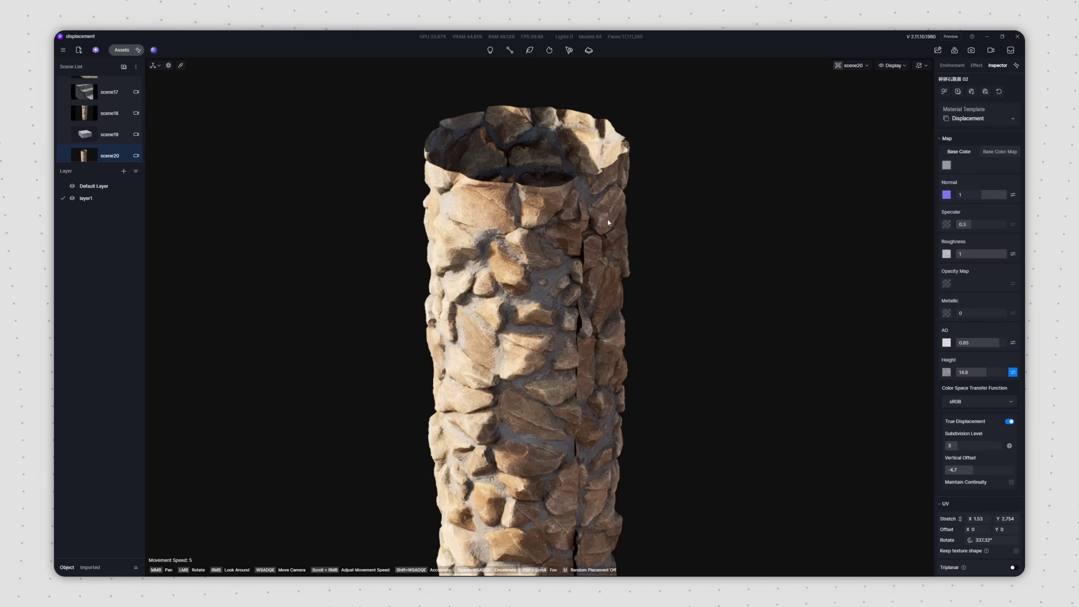
left_click(1012, 483)
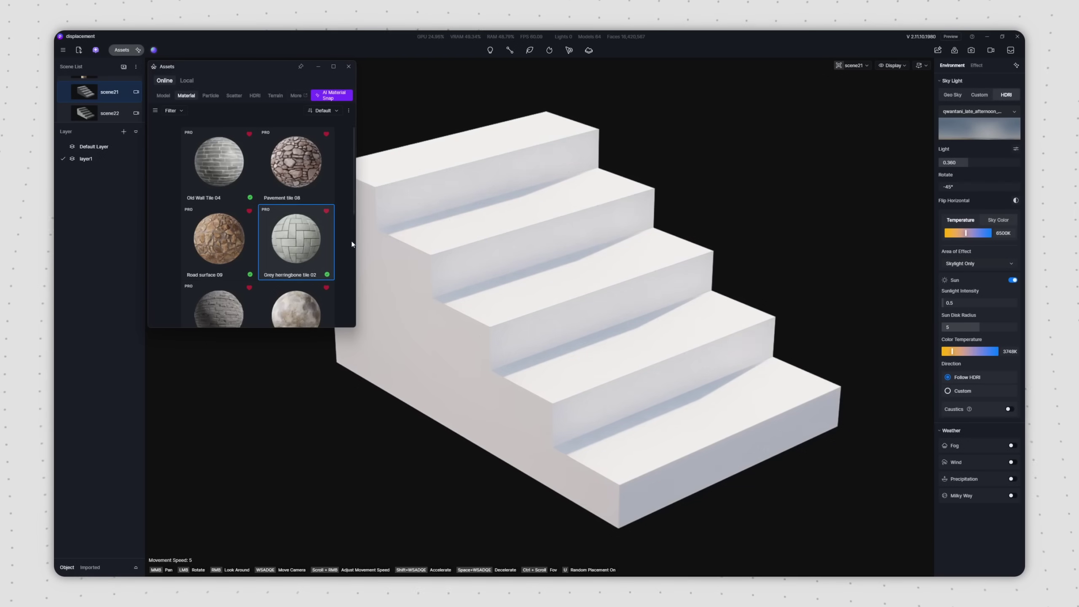
Apply Grey herringbone tile 02 to the staircase and enable True Displacement.
left_click_drag(294, 234, 459, 235)
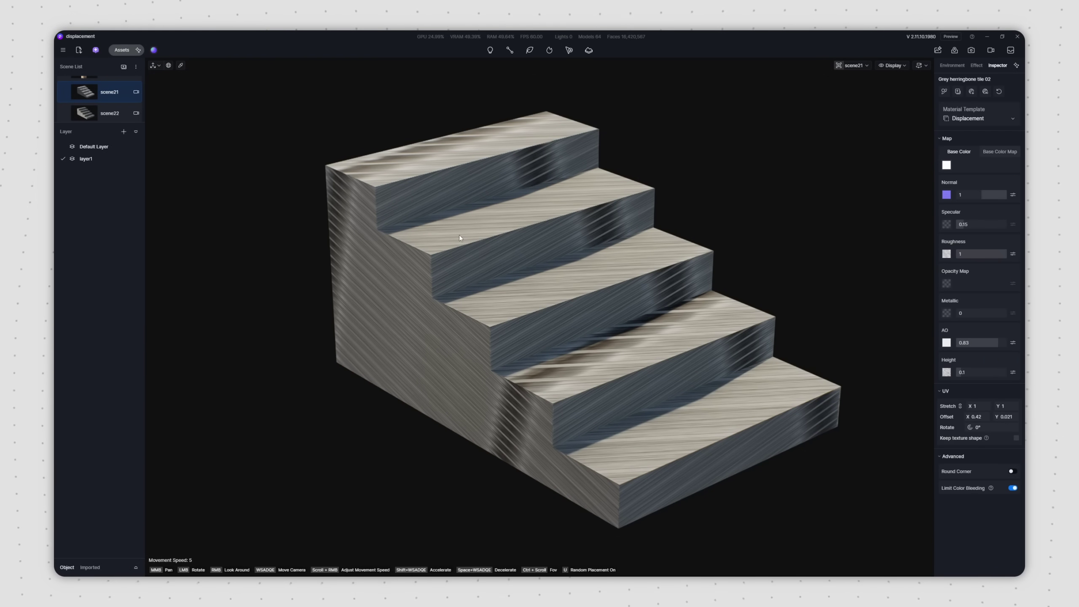
left_click(1013, 371)
left_click_drag(969, 372, 964, 376)
Turn on Triplanar with Offset X 0 and enable Round Corner at radius 6.8.
scroll(978, 377, "down", 3)
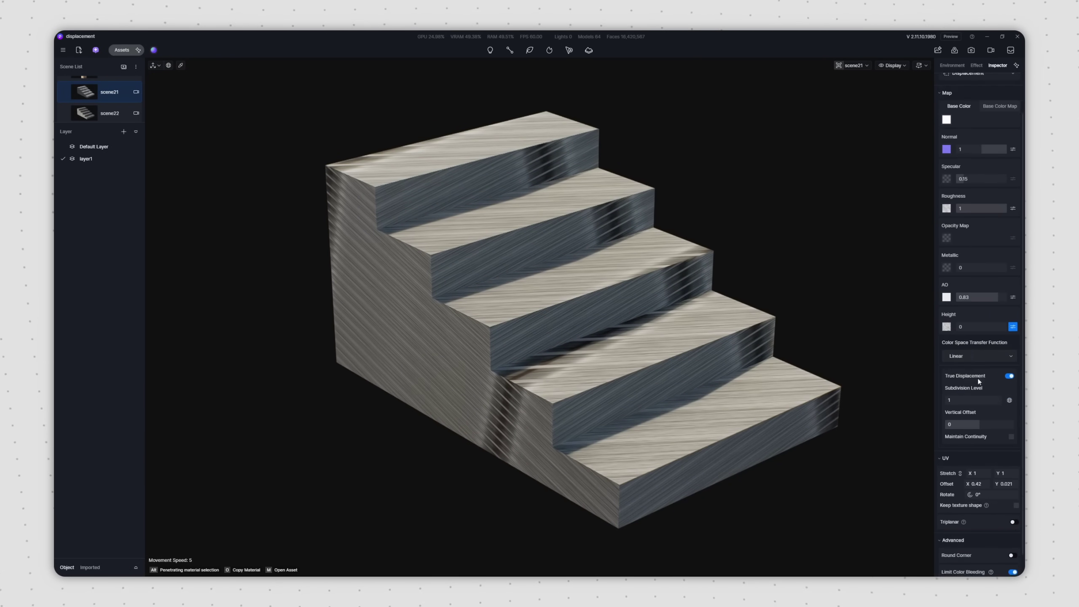
left_click(1015, 497)
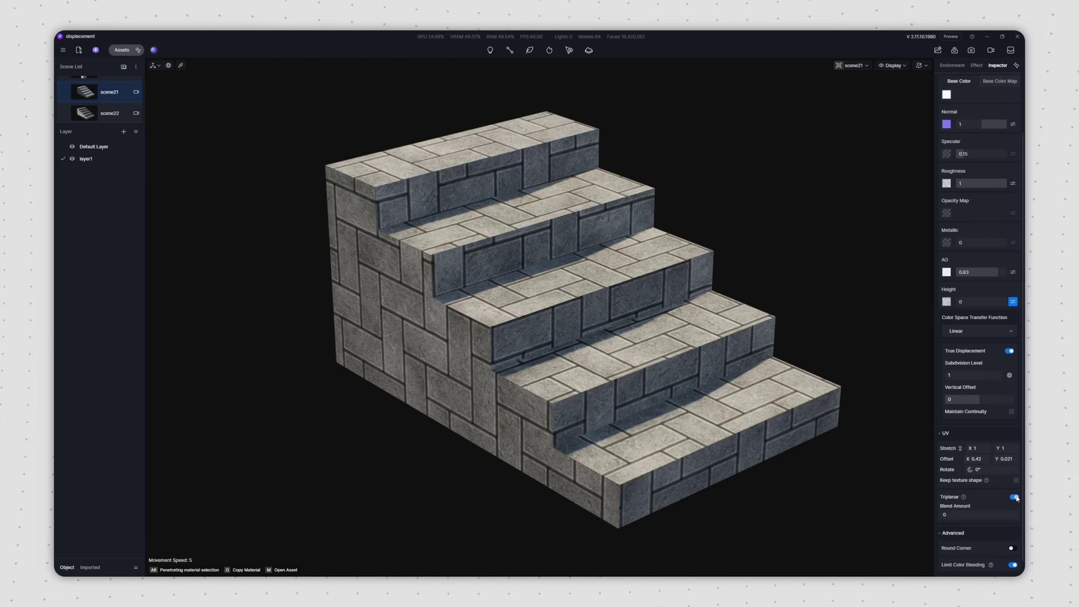
left_click_drag(974, 459, 997, 473)
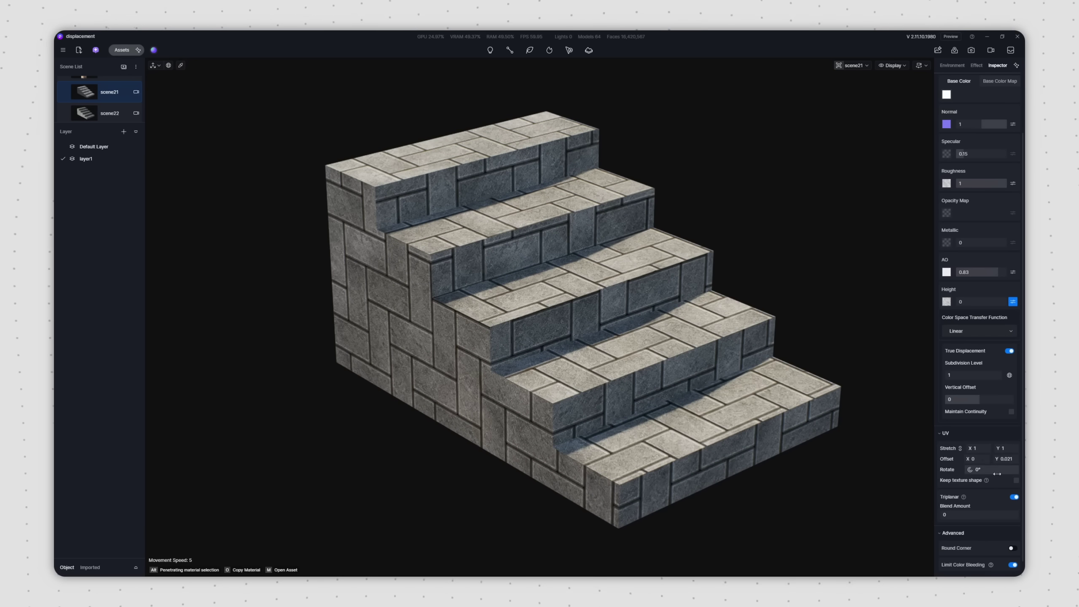
left_click(1014, 548)
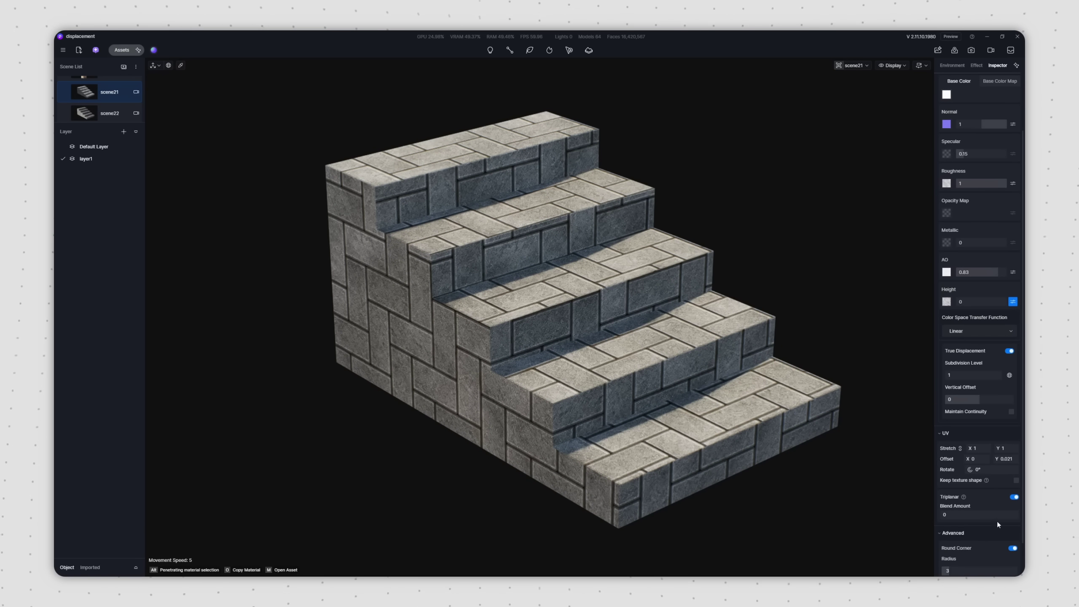
scroll(999, 524, "down", 1)
left_click_drag(974, 528, 960, 530)
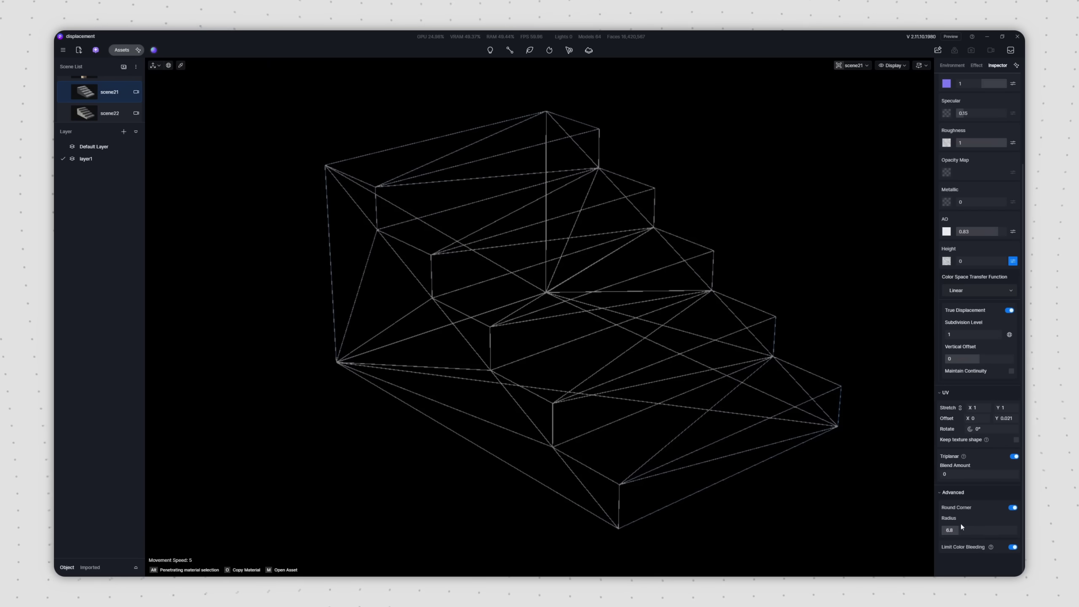
Set staircase displacement to Remesh 4, Height 4.7, Vertical Offset -3, continuity maintained.
left_click(1010, 335)
left_click_drag(946, 334, 975, 334)
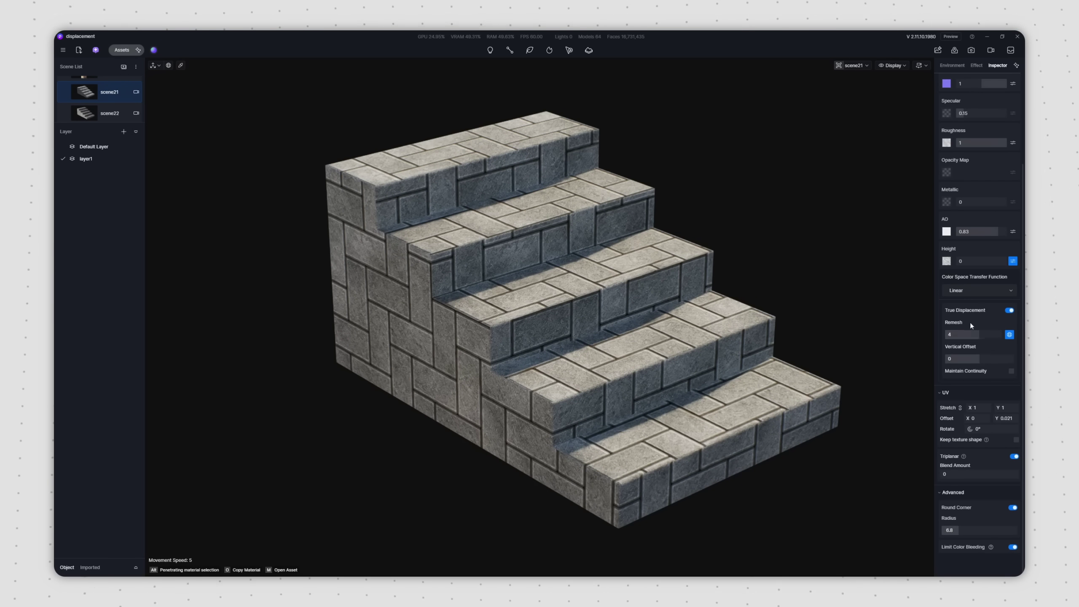
left_click_drag(963, 261, 968, 261)
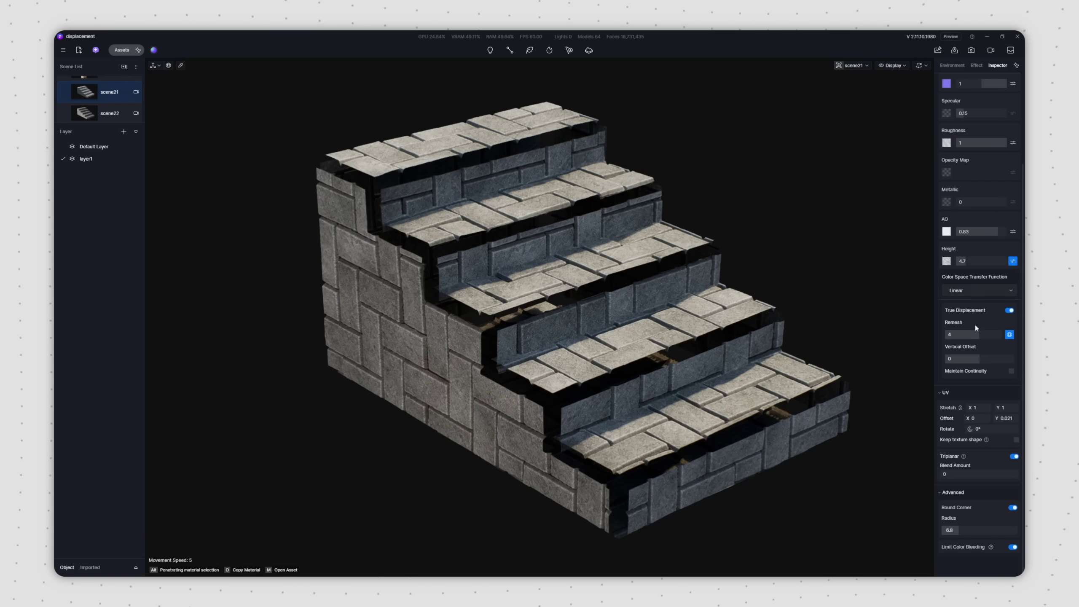
left_click_drag(984, 355, 980, 356)
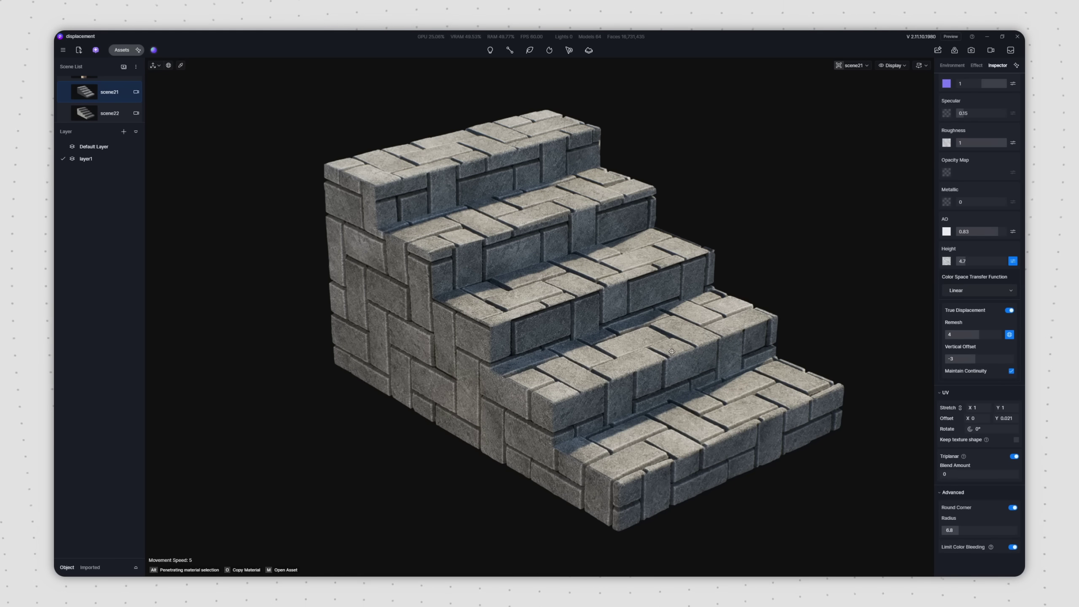
mouse_move(673, 352)
middle_mouse_down()
mouse_move(690, 351)
mouse_move(671, 351)
middle_mouse_up()
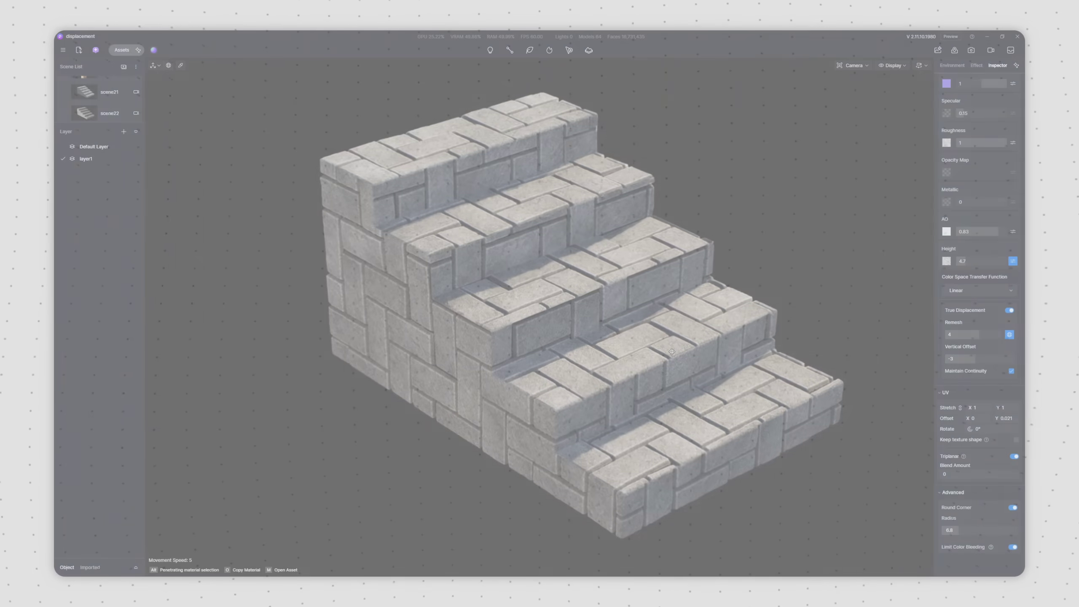